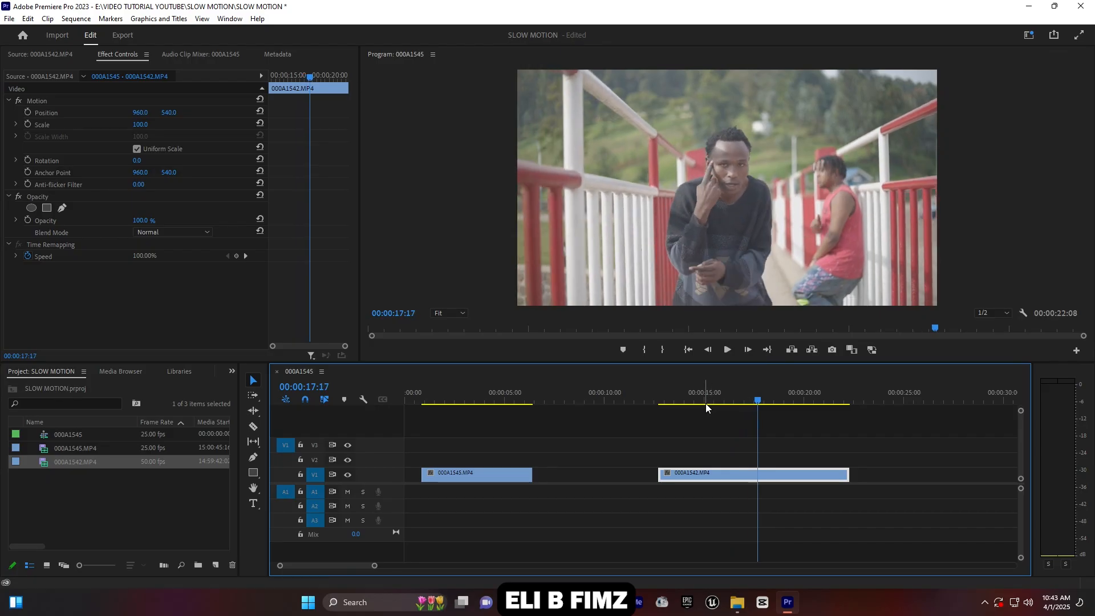
- Play back the 000A1545.MP4 clip briefly from 00:00:04:00
click(485, 397)
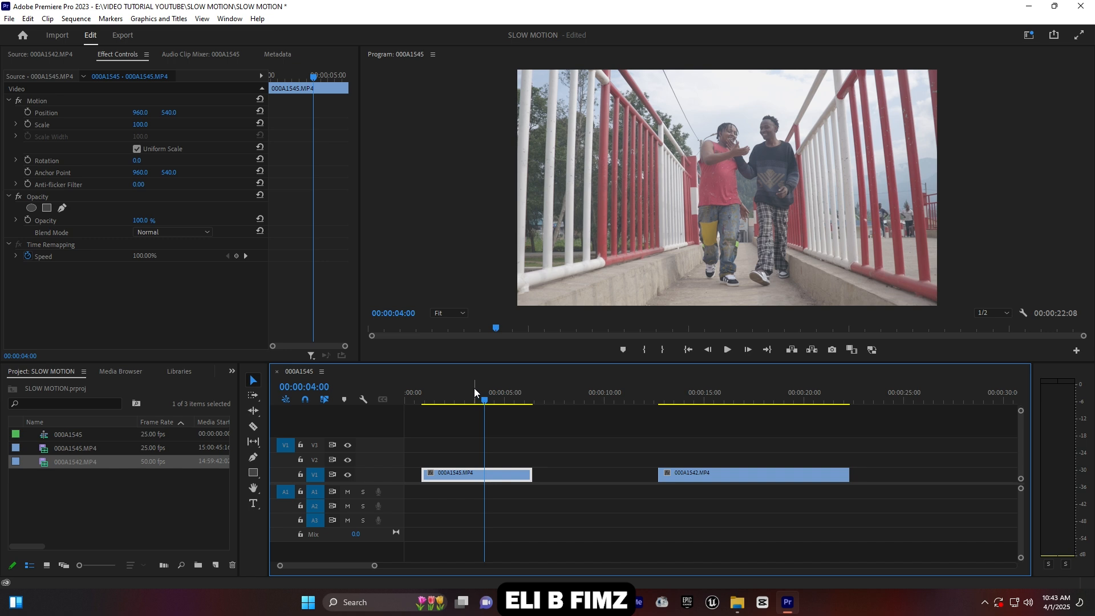
key(space)
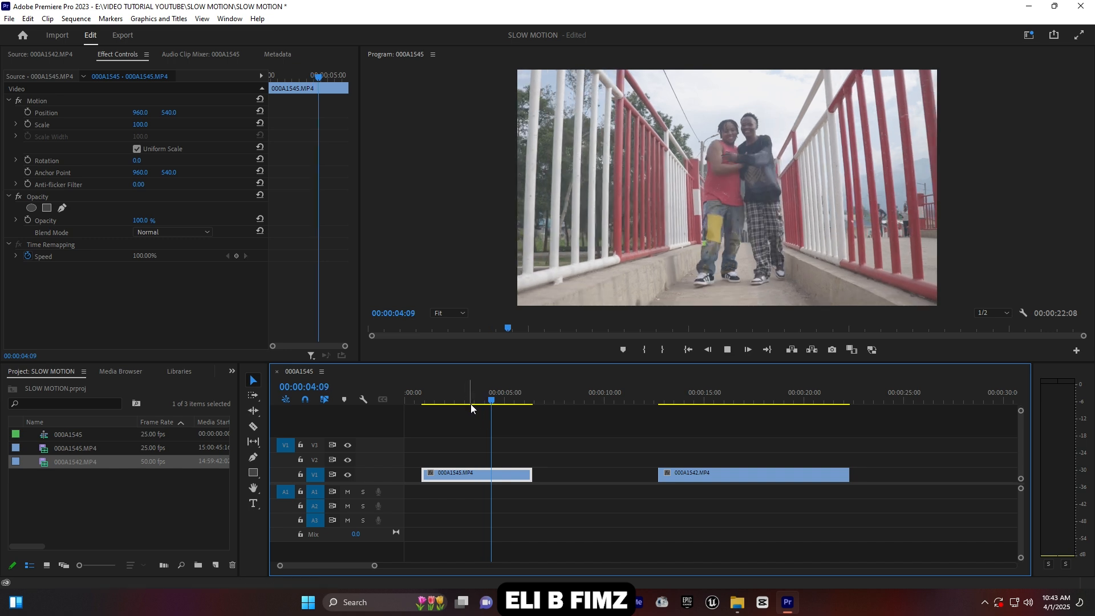
key(space)
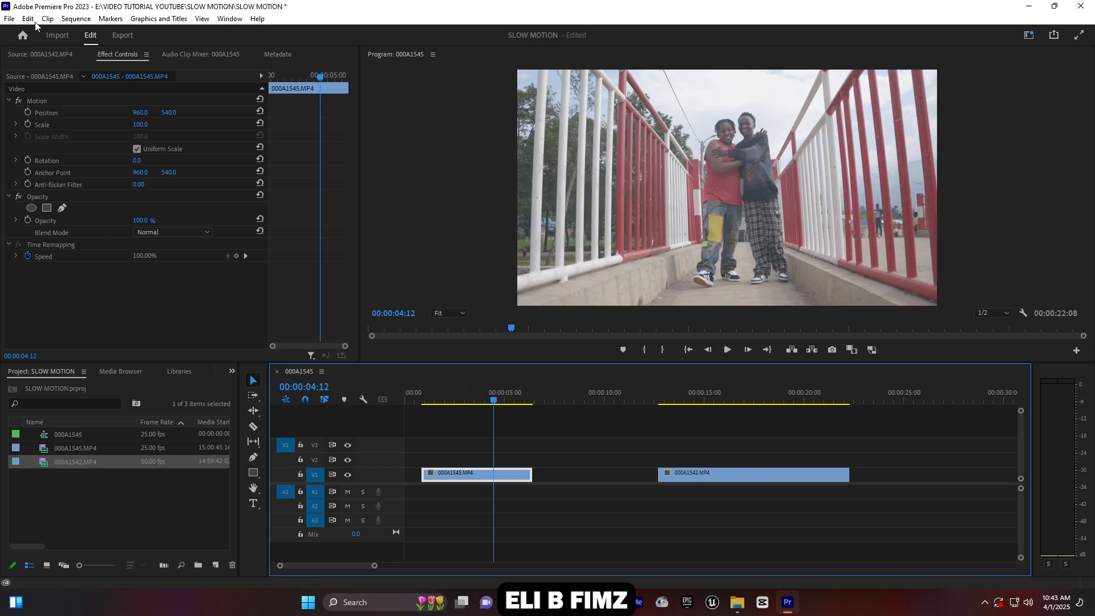
- Review the sequence's timebase and frame size in the Sequence Settings, then close them
click(76, 19)
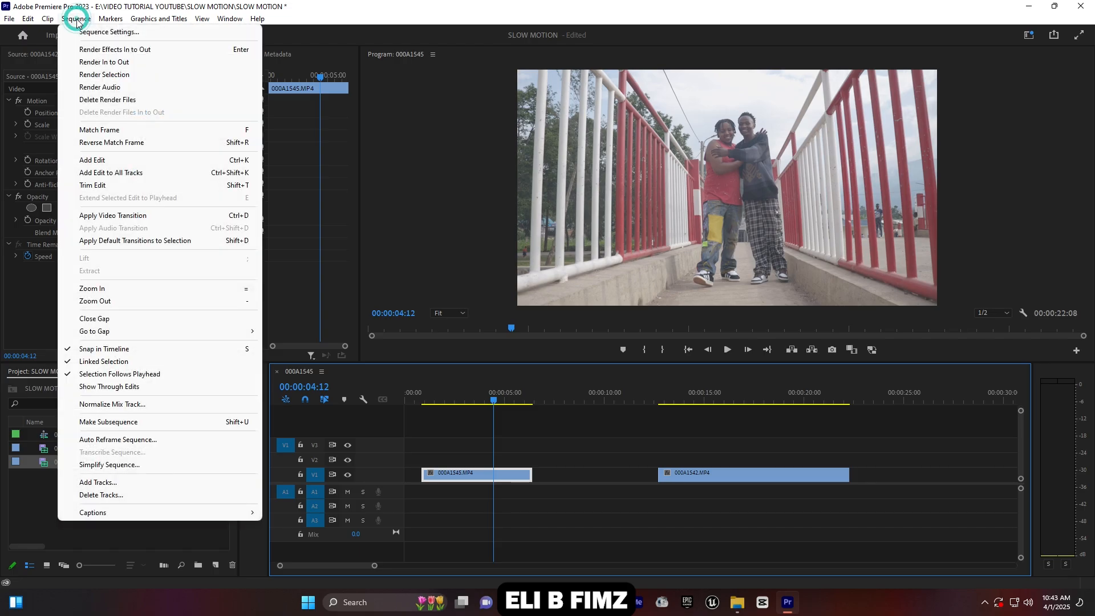
click(108, 32)
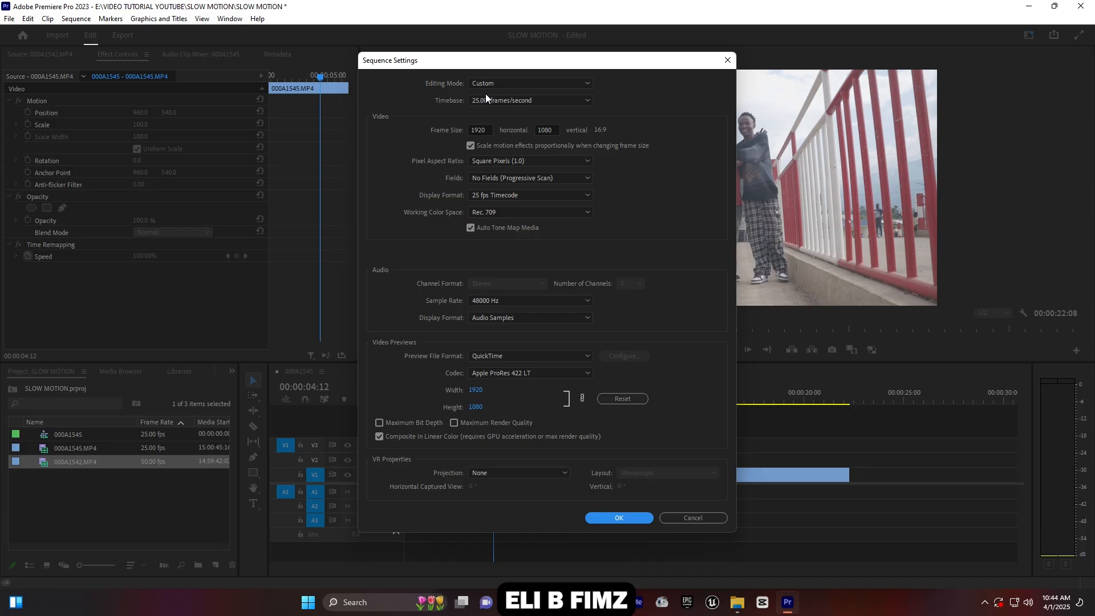
click(620, 518)
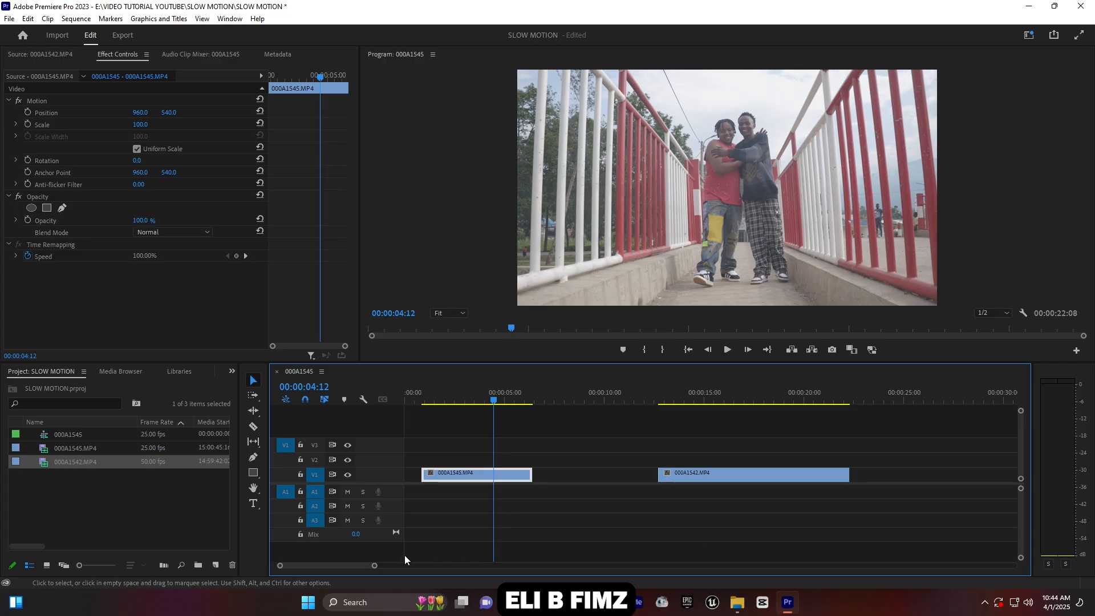
- Move the 000A1542.MP4 clip later on V1 to start at about 00:00:15:10, and preview the 000A1545.MP4 clip
drag(375, 566, 358, 566)
drag(800, 475, 875, 469)
click(497, 399)
key(space)
key(space)
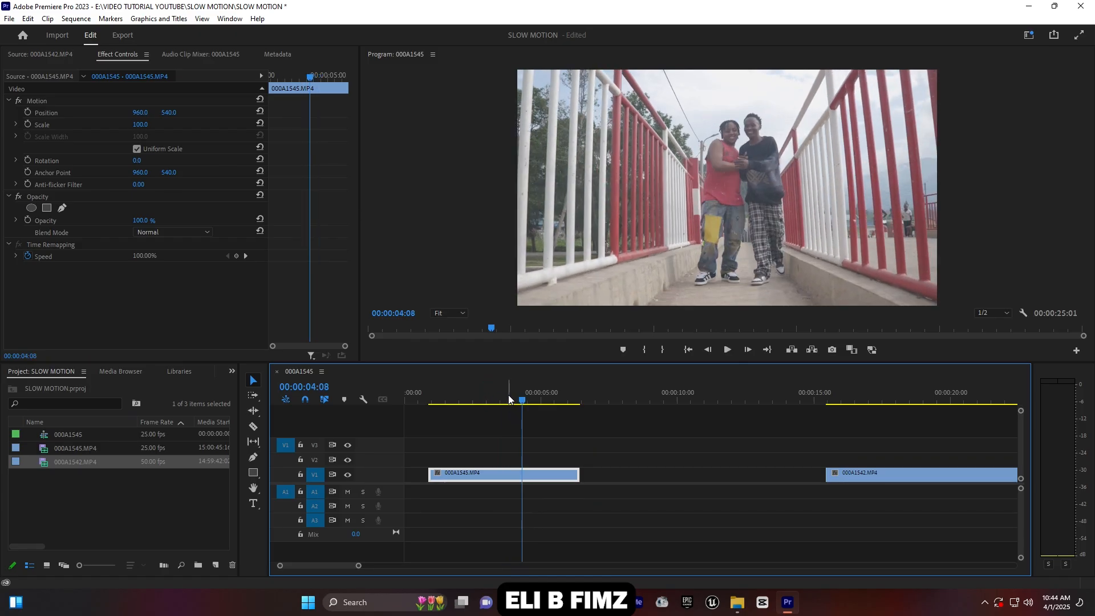
- Split the 000A1545.MP4 clip on V1 at 00:00:03:15 with the Razor tool
drag(509, 395, 502, 399)
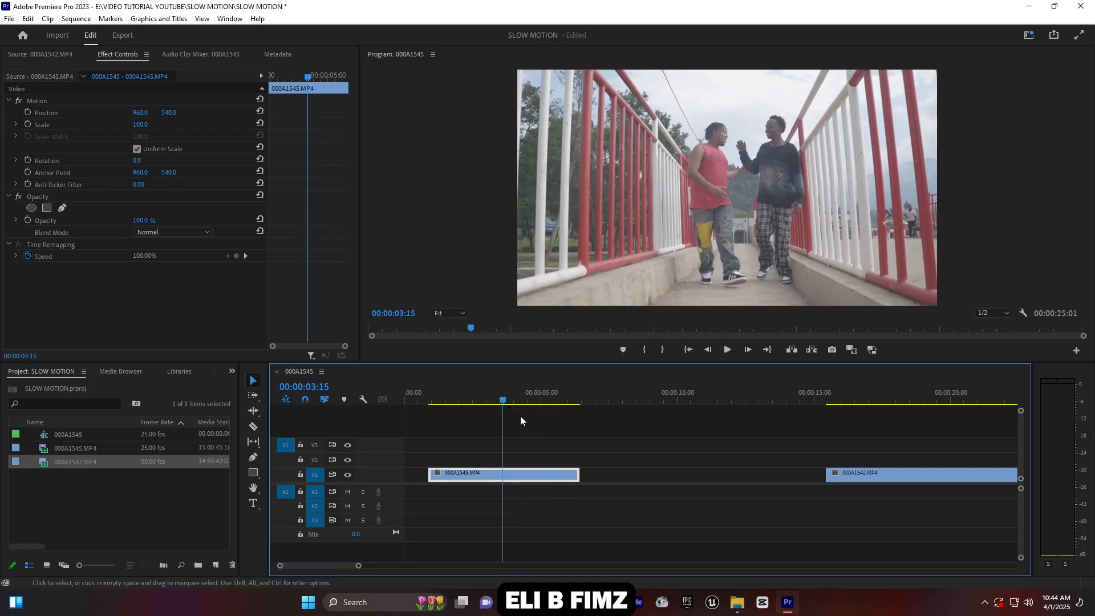
click(501, 399)
mouse_move(501, 399)
mouse_down()
mouse_move(513, 400)
mouse_move(504, 401)
mouse_up()
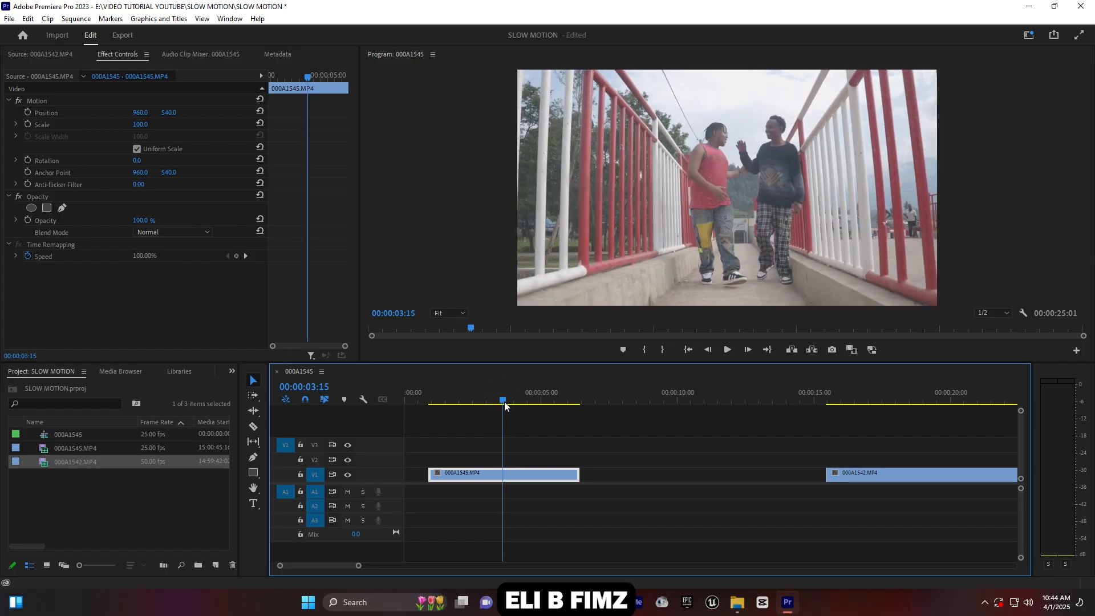
key(c)
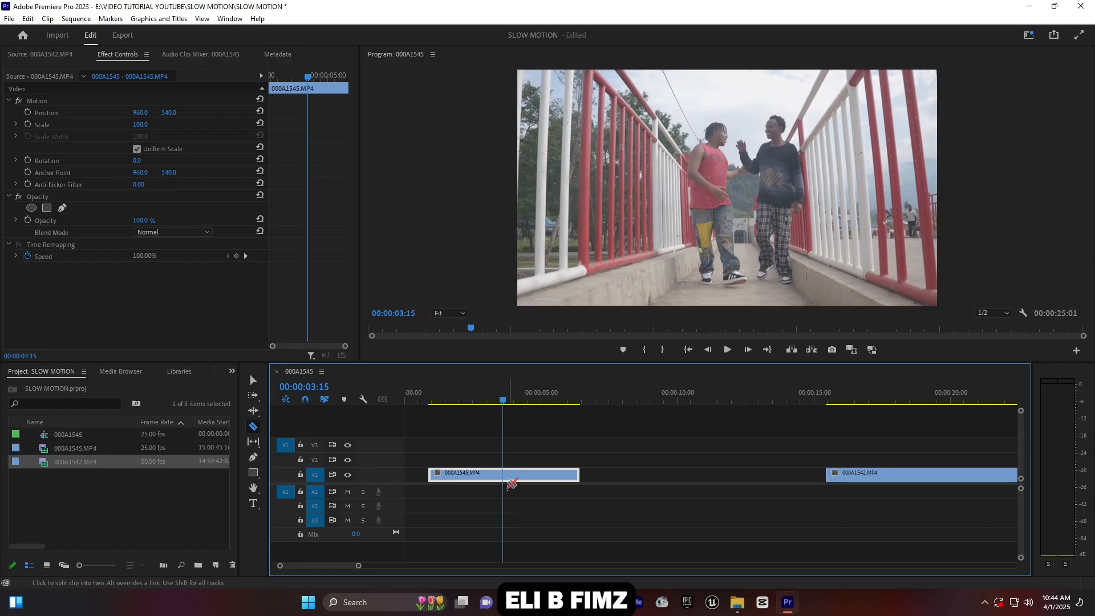
click(505, 476)
- Split the second 000A1545.MP4 piece at 00:00:05:16 and move the trailing piece later to start at about 00:00:09
key(space)
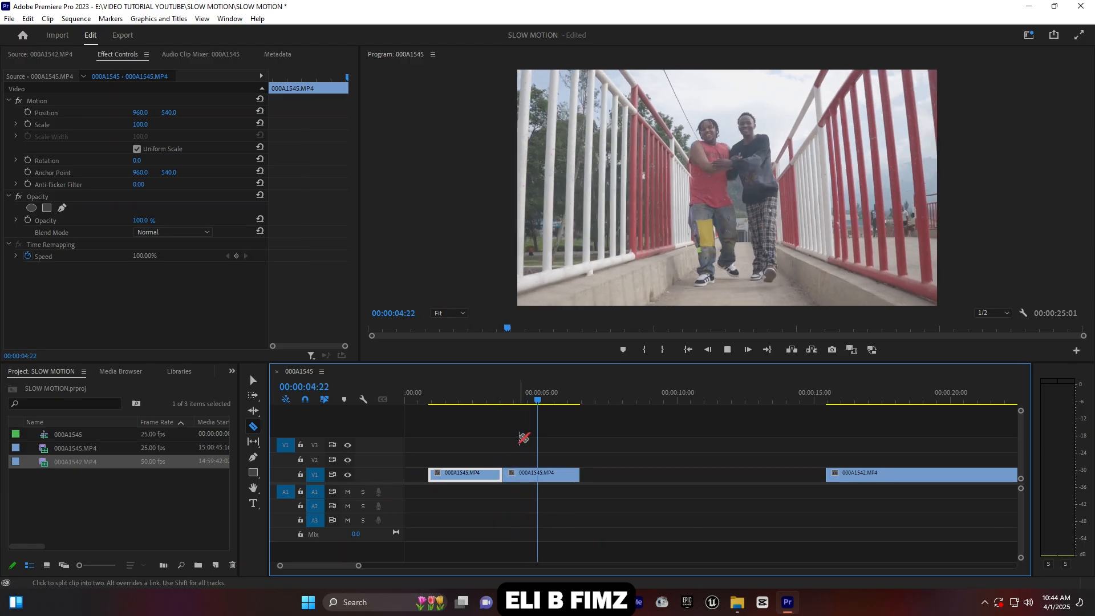
key(space)
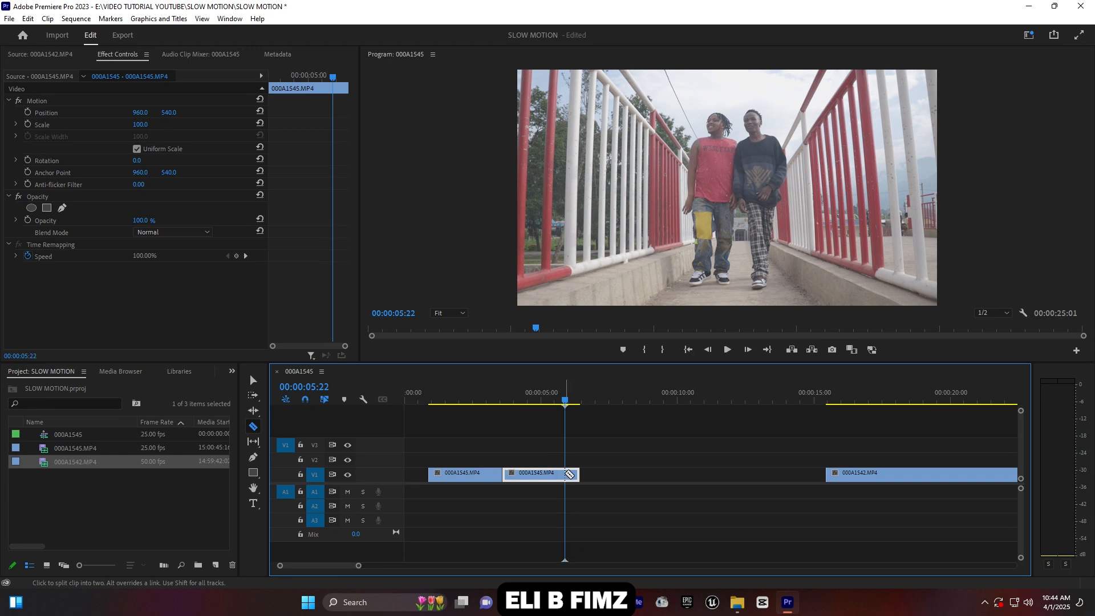
click(560, 400)
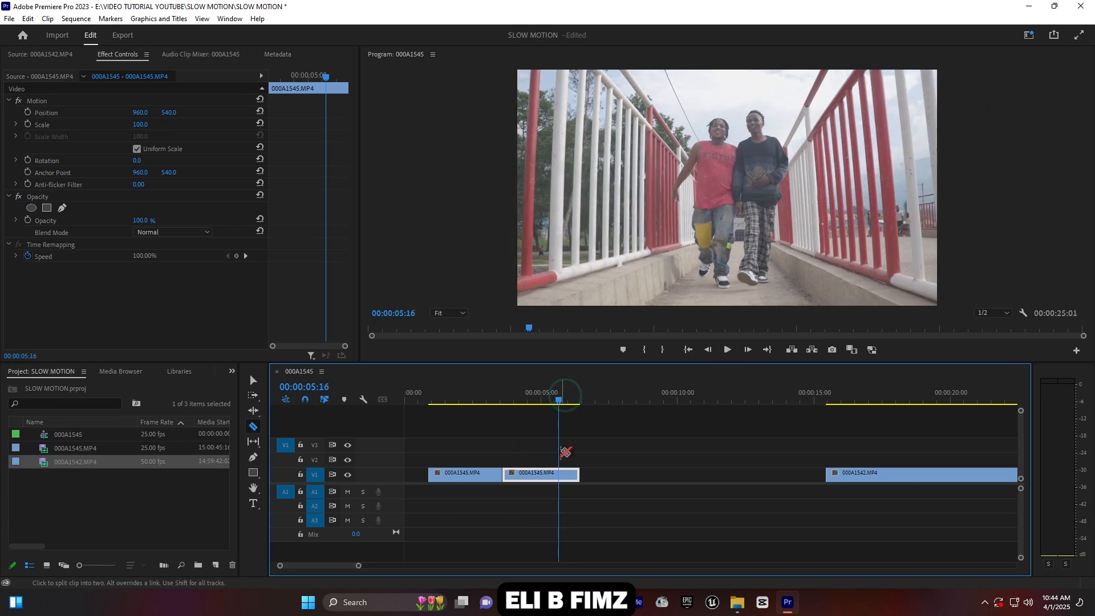
click(561, 475)
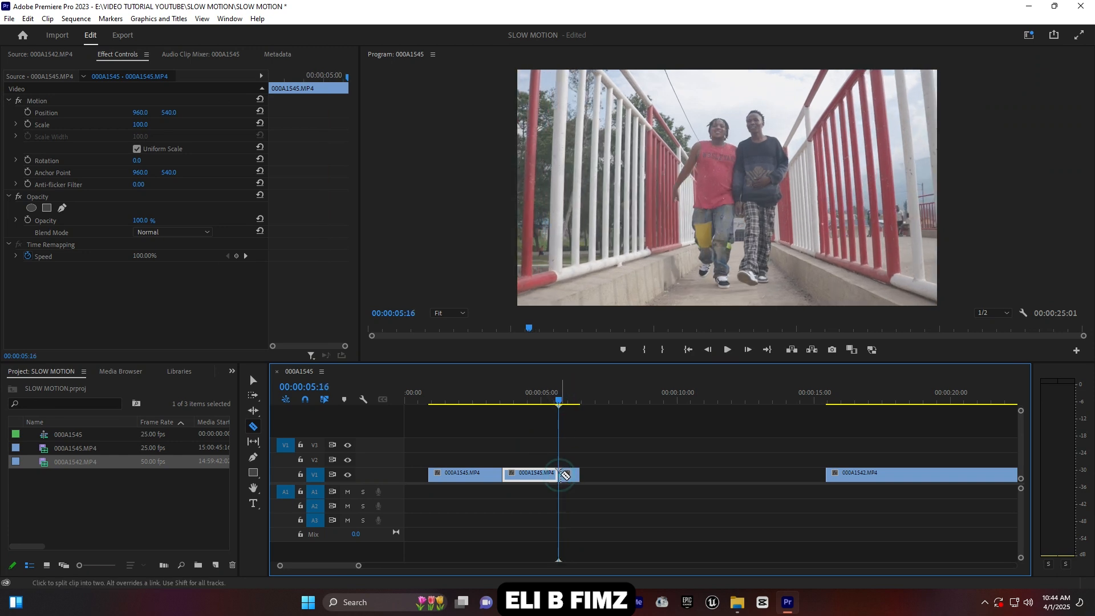
key(v)
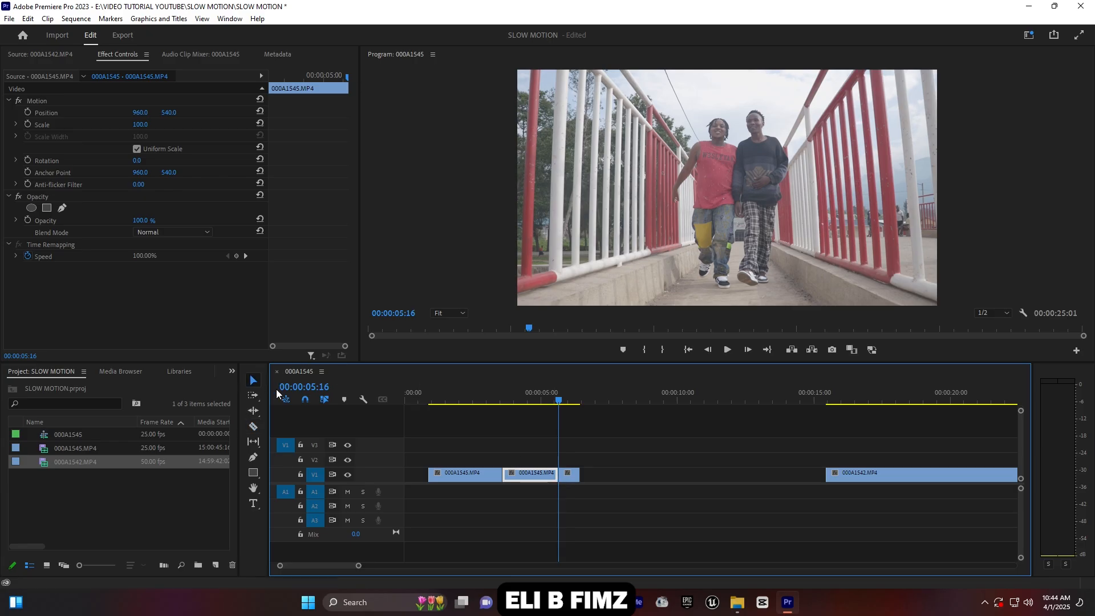
drag(574, 480, 664, 485)
- Set the speed of the middle 000A1545.MP4 segment to 40%
click(533, 475)
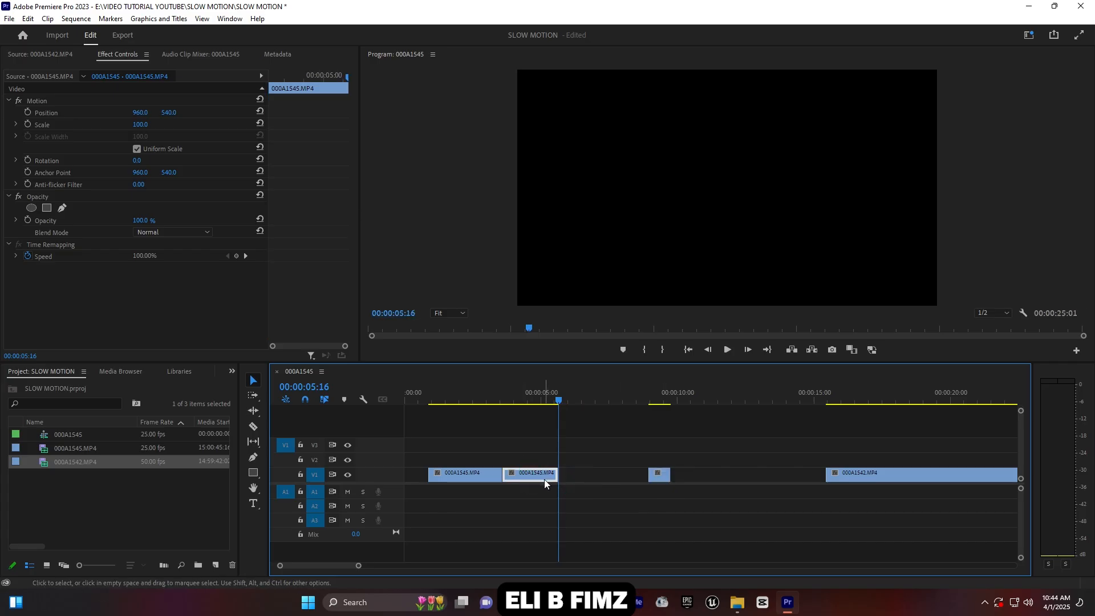
click(538, 393)
right_click(525, 477)
right_click(523, 479)
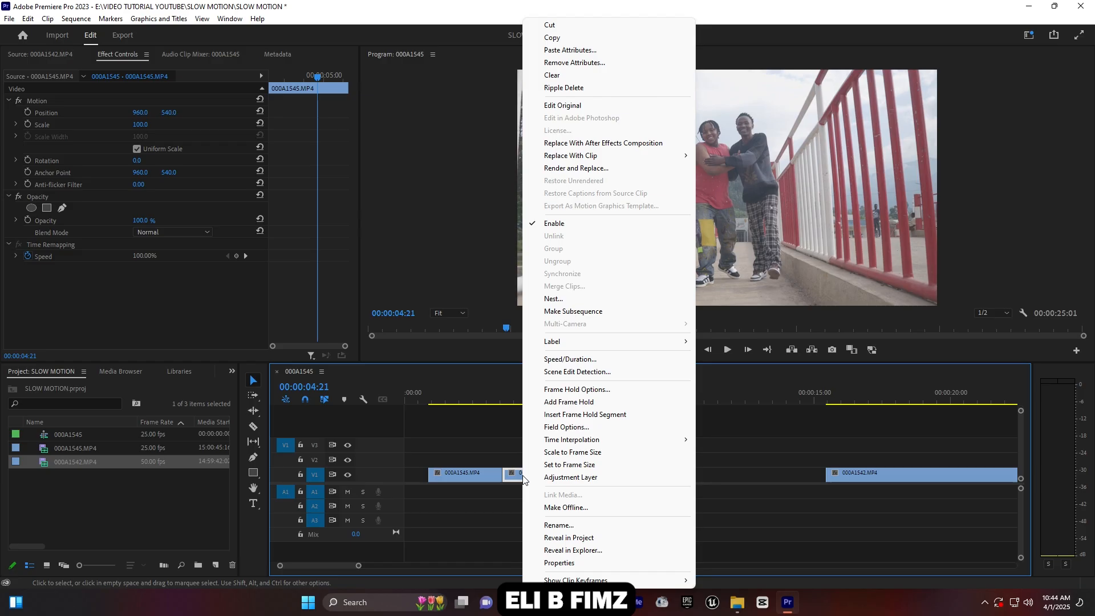
click(598, 360)
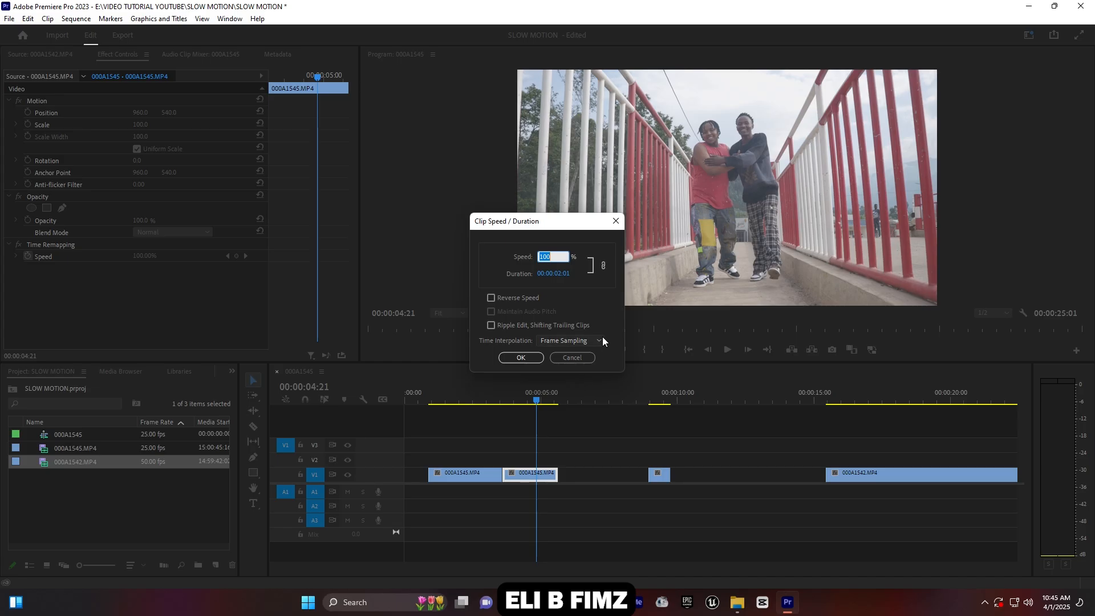
text(40)
click(521, 357)
- Play back the slowed 000A1545.MP4 segment to check its motion
click(514, 386)
key(space)
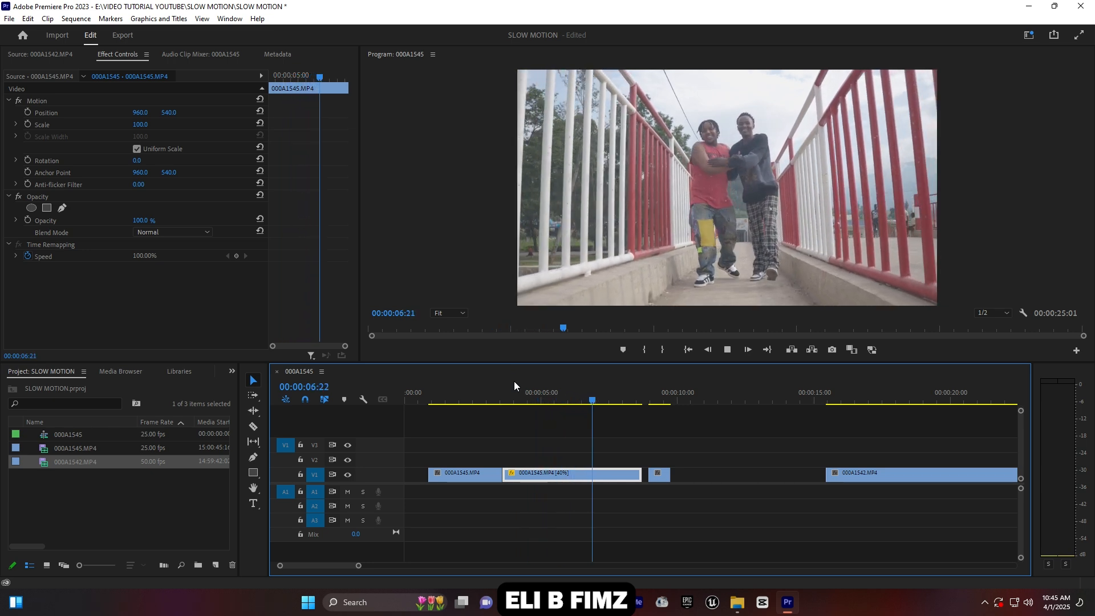
key(space)
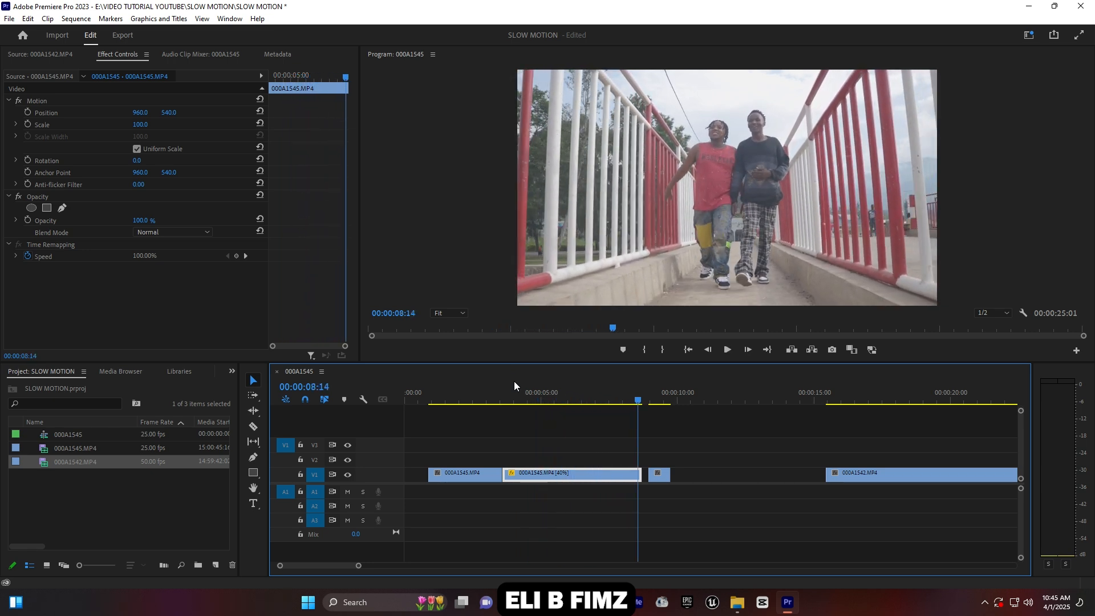
- Move the short trailing piece against the end of the 40% segment and play back from before the slow section
click(663, 477)
drag(665, 478, 658, 479)
key(space)
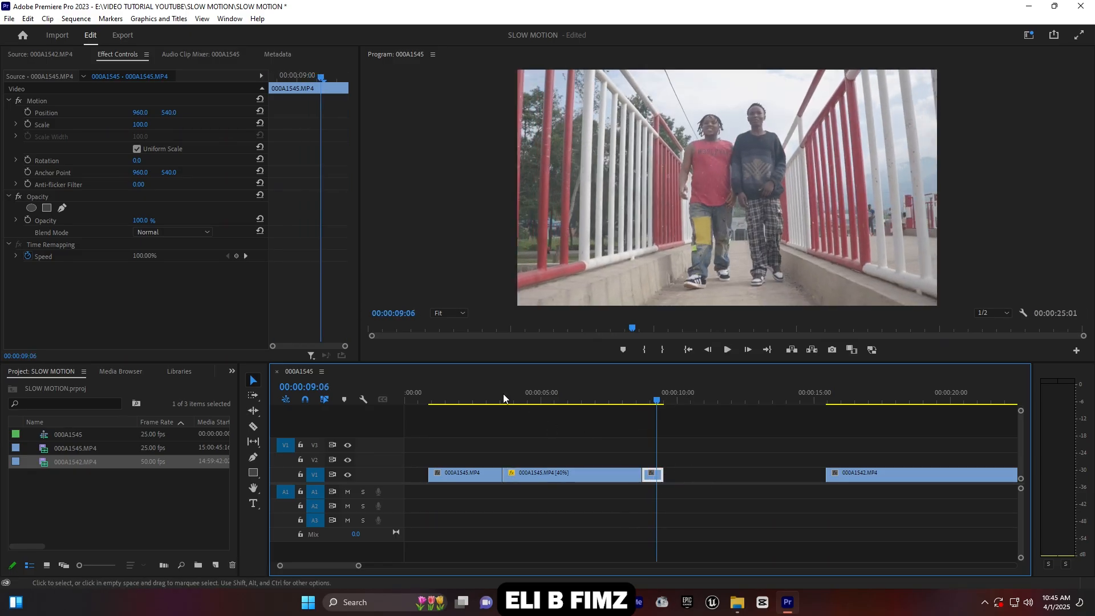
click(492, 389)
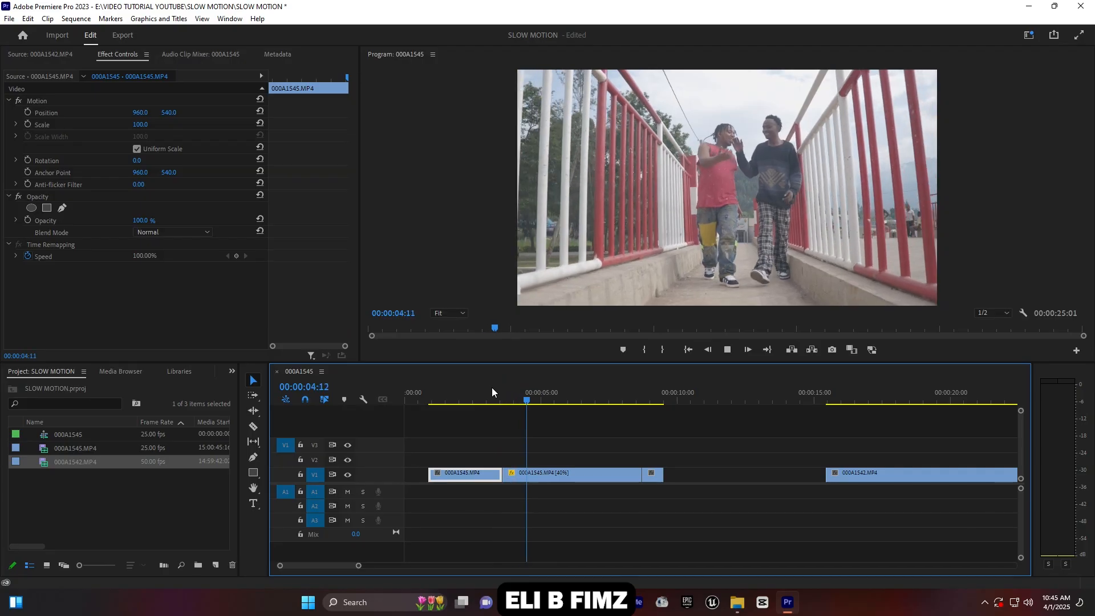
- Set the time interpolation of the 40% segment to Optical Flow
click(570, 476)
right_click(570, 477)
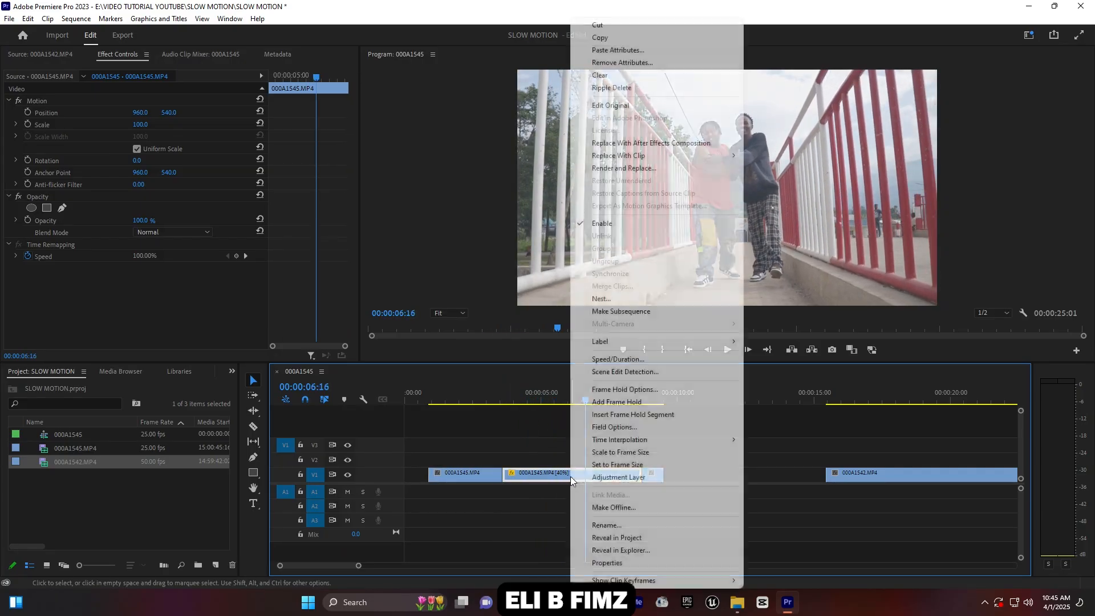
click(633, 365)
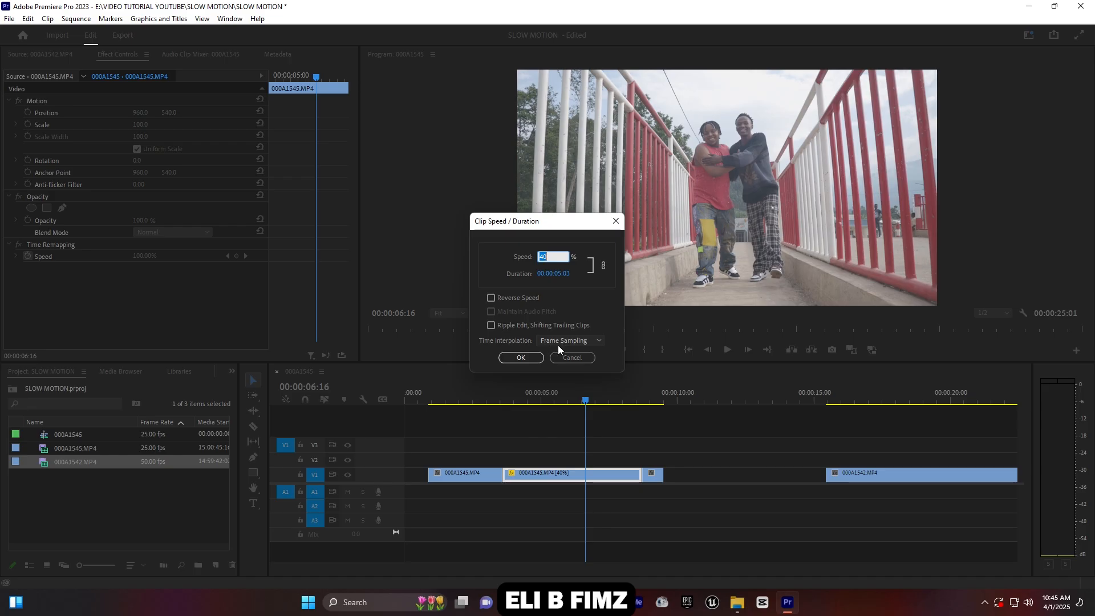
click(570, 341)
click(575, 376)
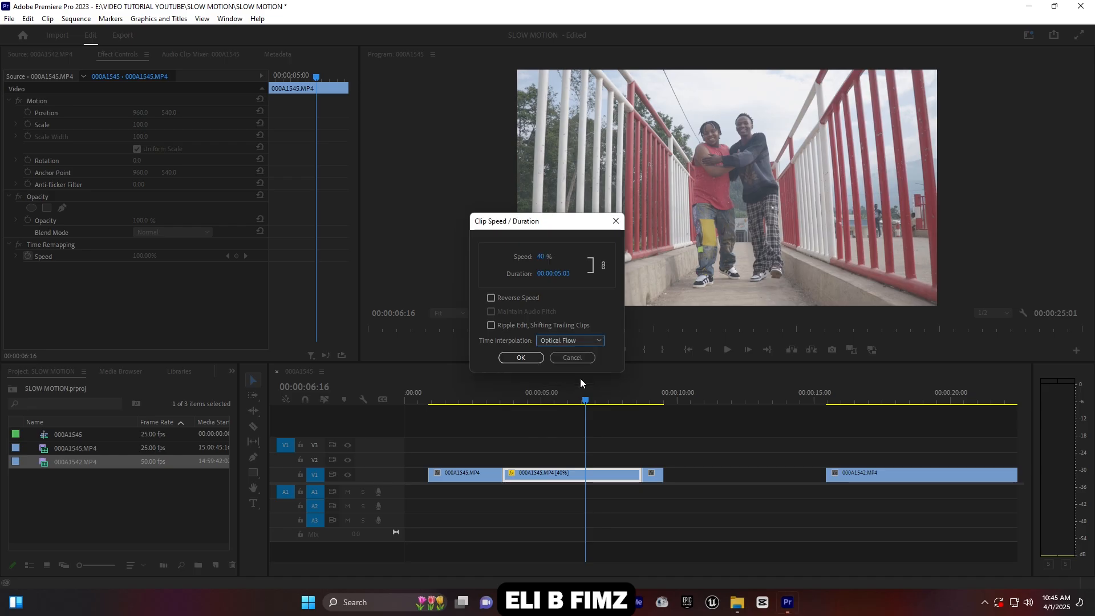
click(522, 358)
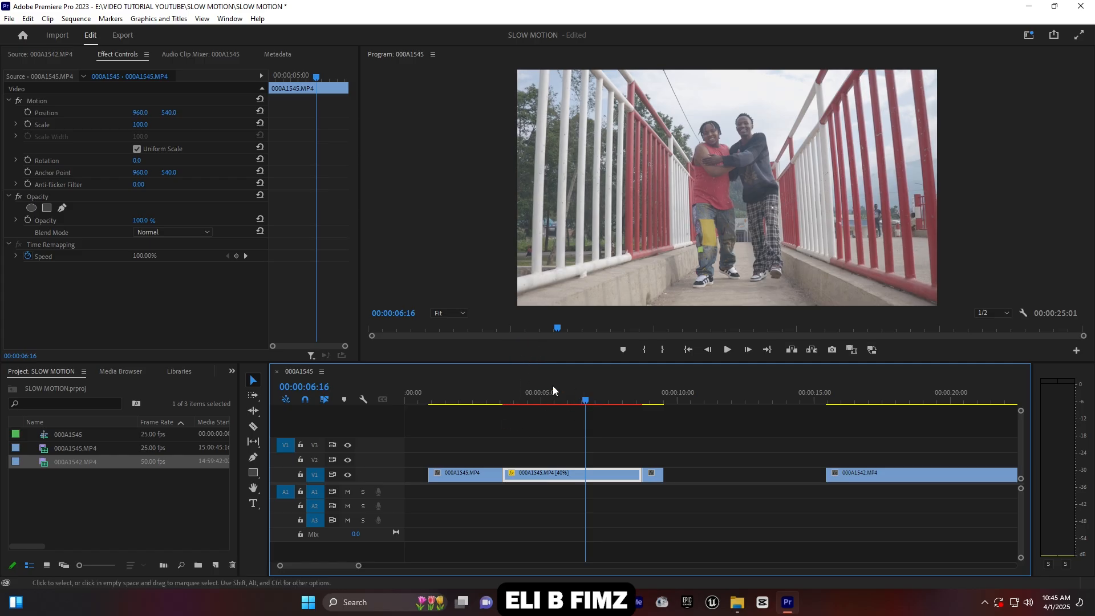
- Mark In at 00:00:03:09 and Out just past the end of the 40% segment, and render the marked range
drag(586, 399, 496, 399)
click(644, 350)
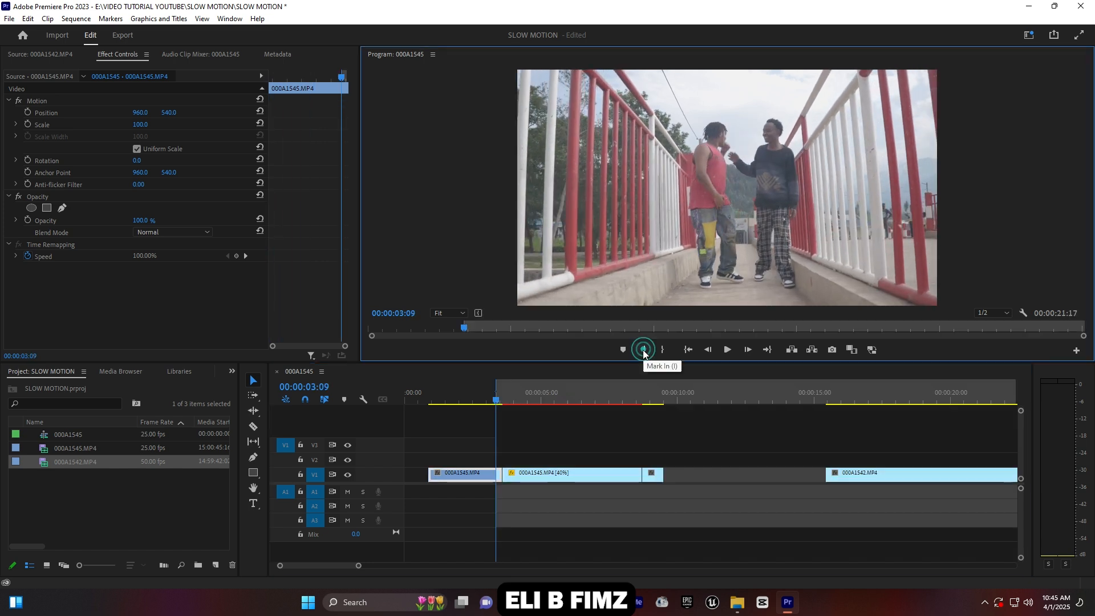
drag(635, 385, 646, 386)
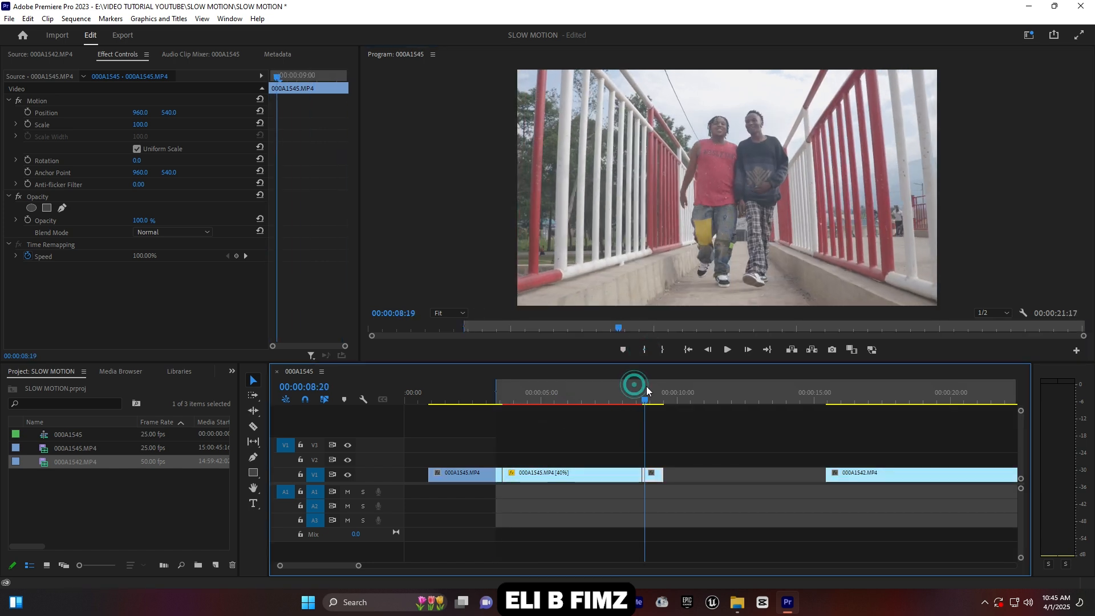
click(662, 350)
key(Return)
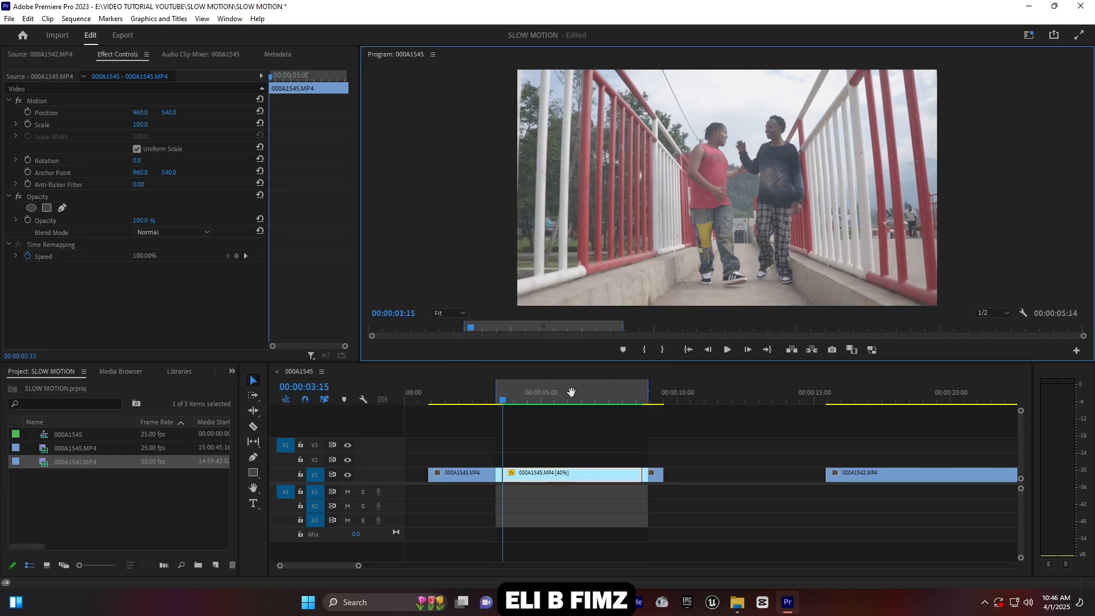
- Clear the sequence's In and Out points and play back the edited 000A1545.MP4 pieces from near their start
right_click(574, 392)
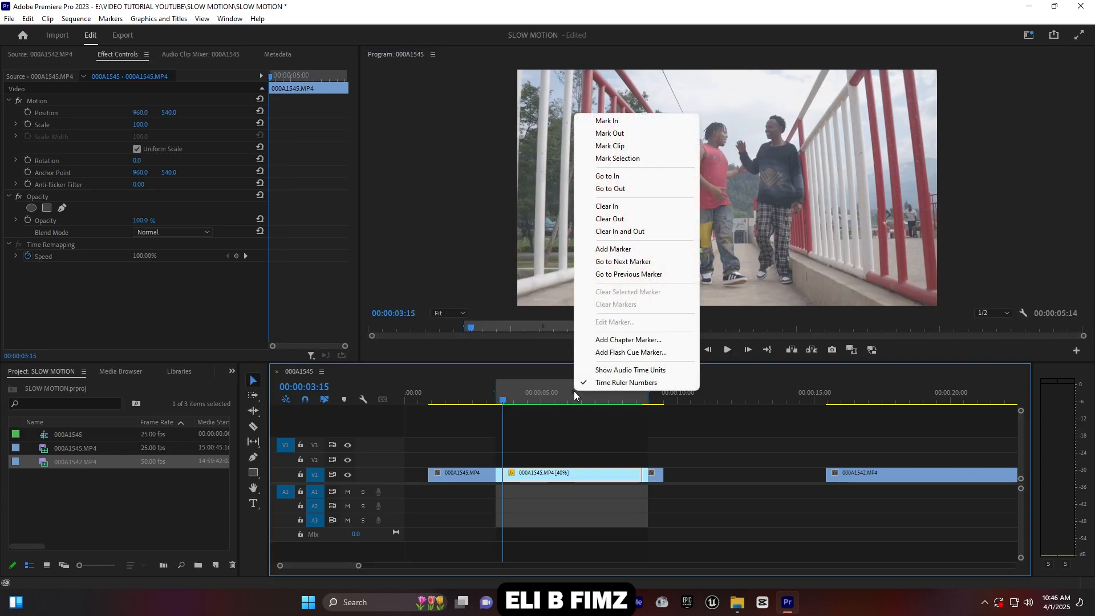
click(641, 231)
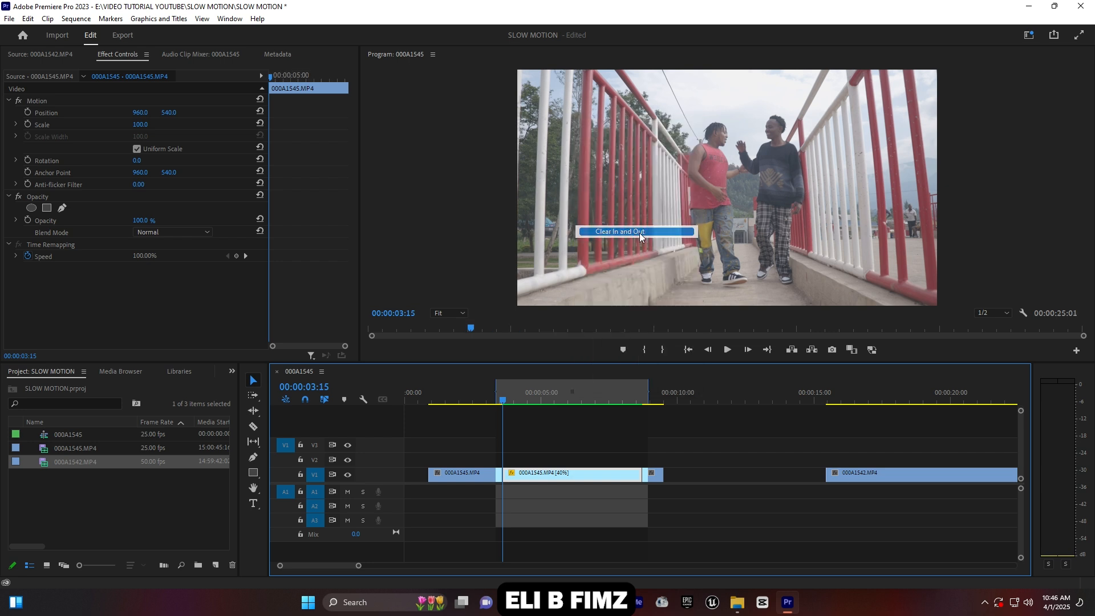
click(482, 397)
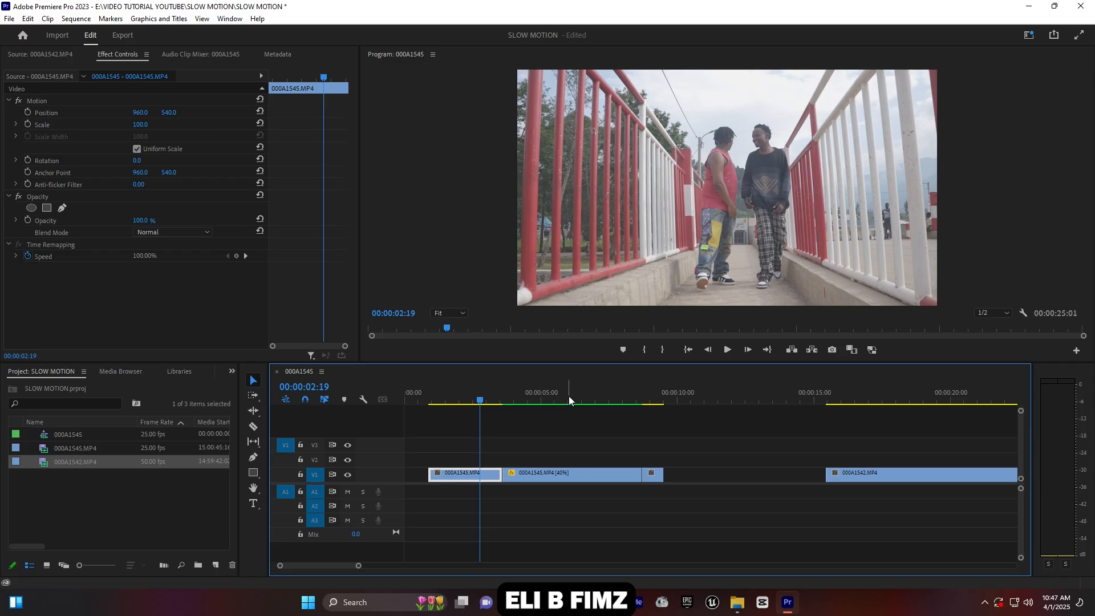
click(437, 384)
key(space)
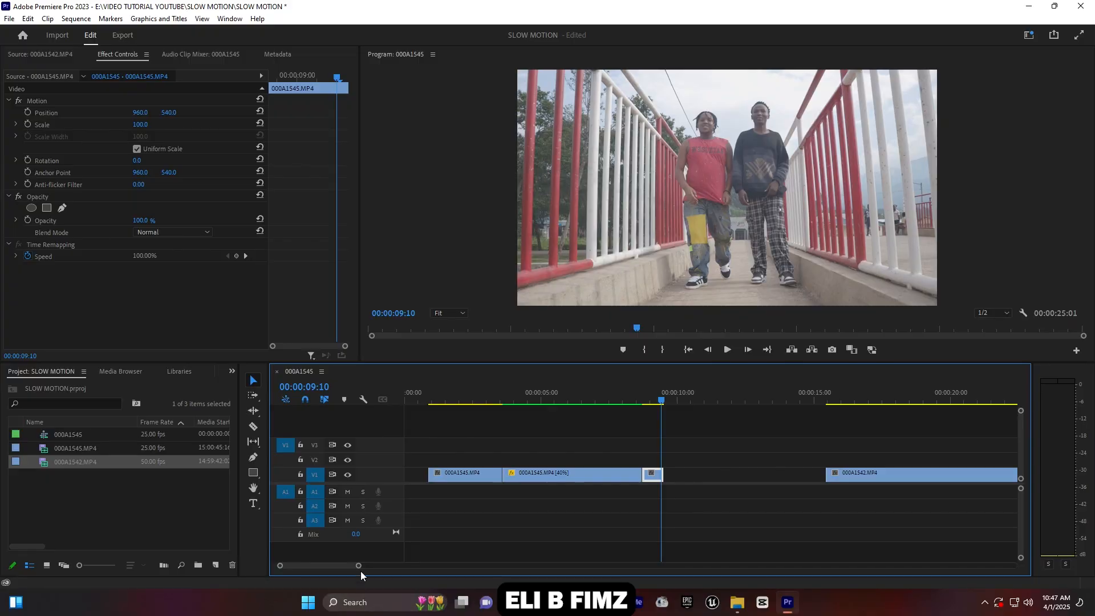
- Play back the 000A1542.MP4 clip from its middle and stop at 00:00:19:17, where the slow motion should start
drag(358, 566, 395, 565)
click(653, 393)
key(space)
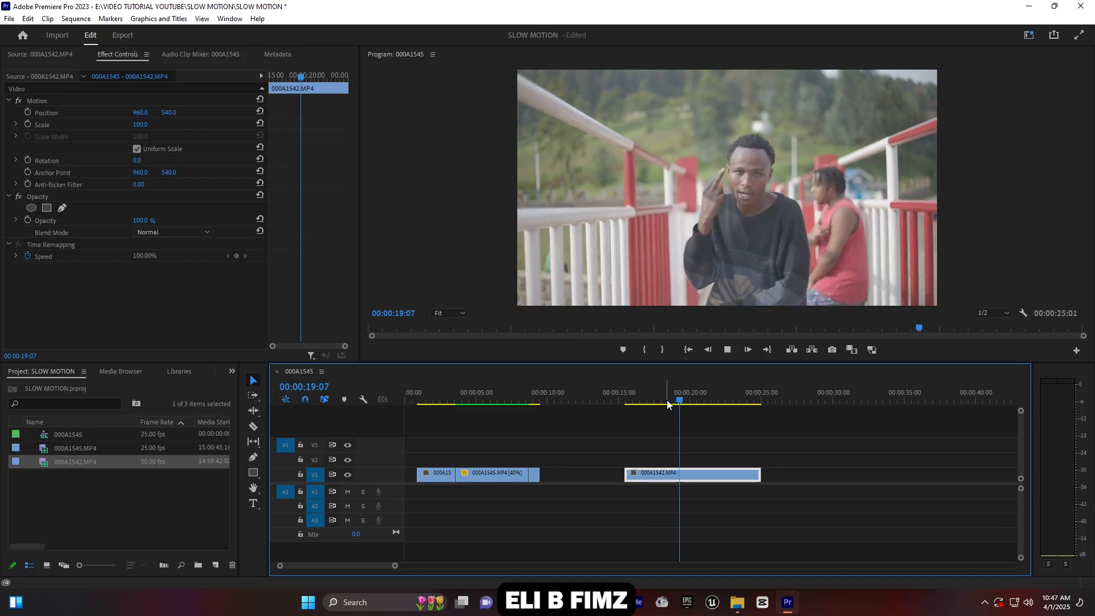
click(668, 396)
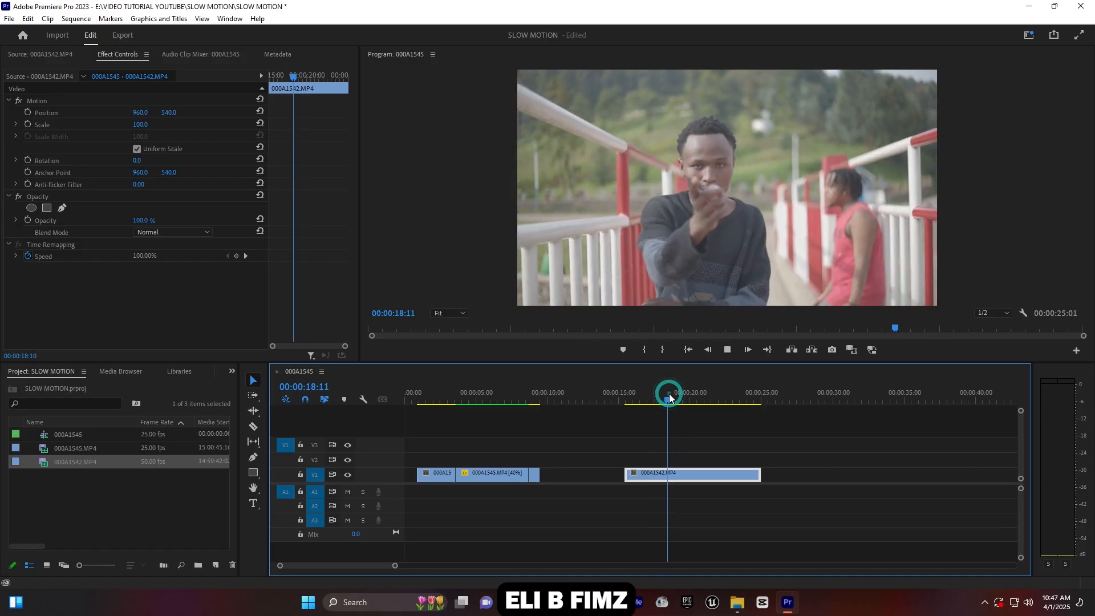
key(space)
key(space)
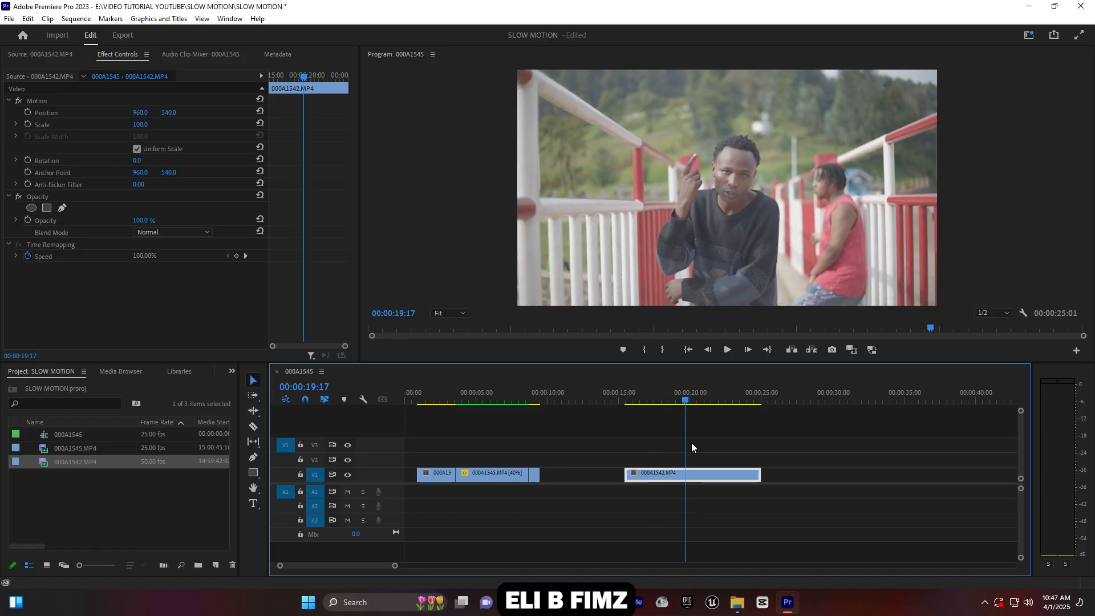
- Show the Time Remapping Speed keyframes on the 000A1542.MP4 clip and increase the height of track V1
right_click(689, 474)
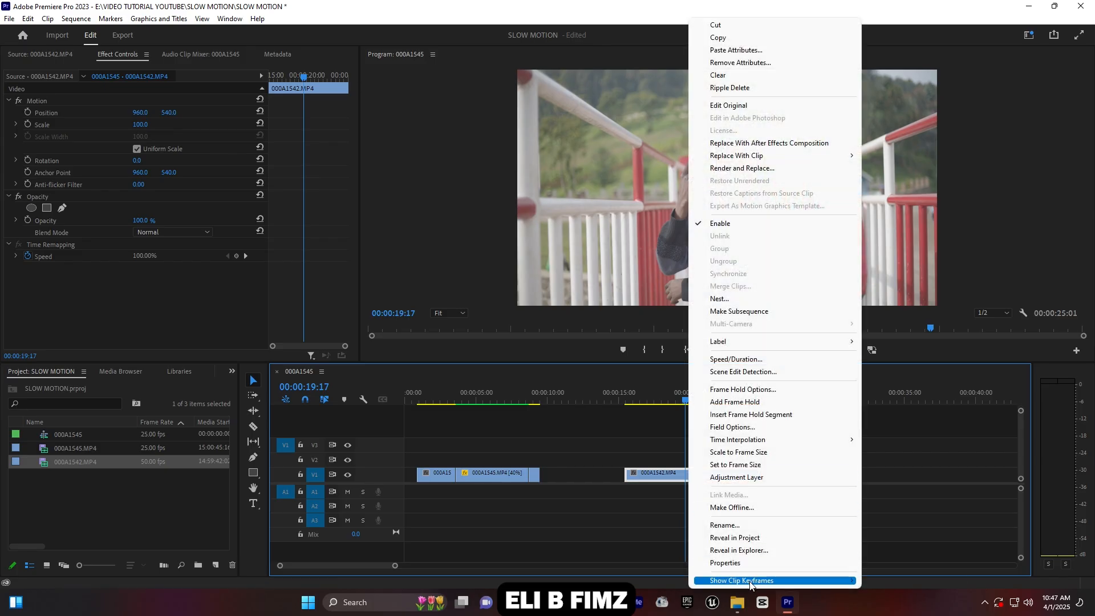
mouse_move(751, 583)
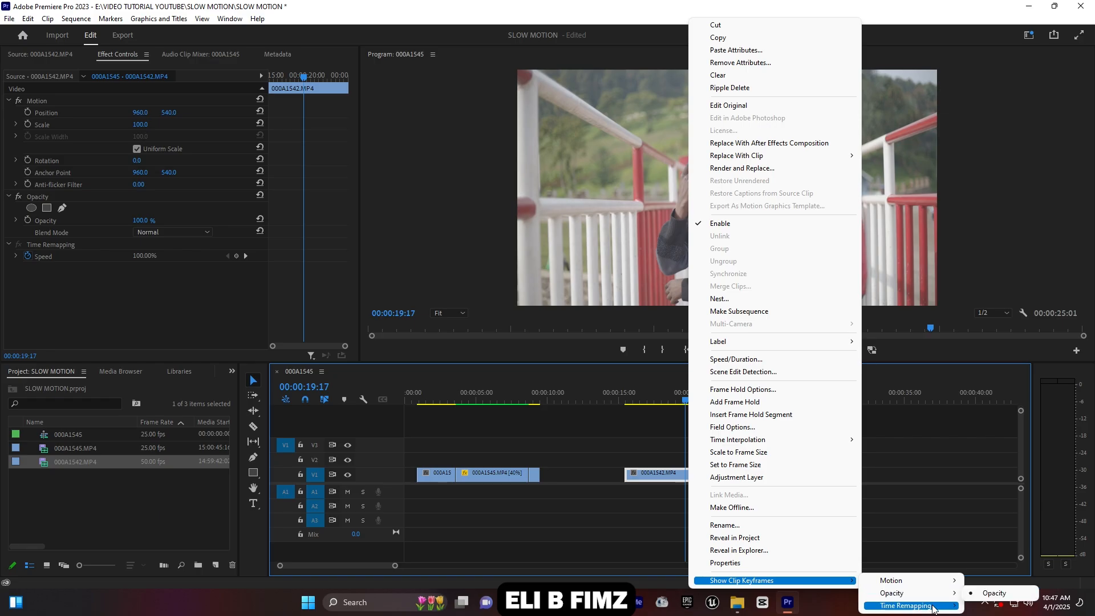
mouse_move(934, 609)
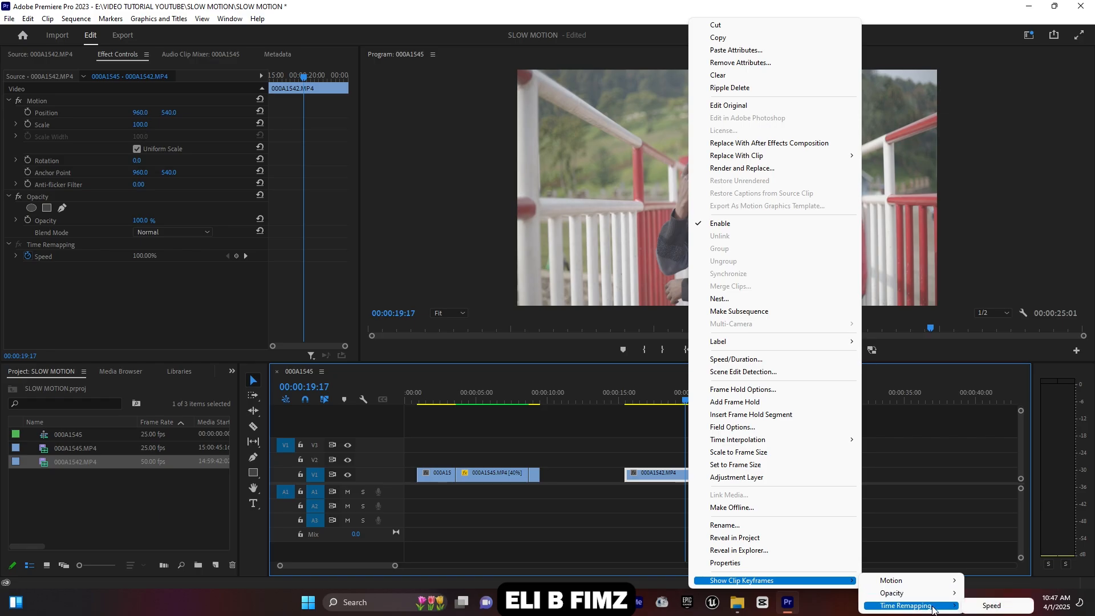
click(991, 606)
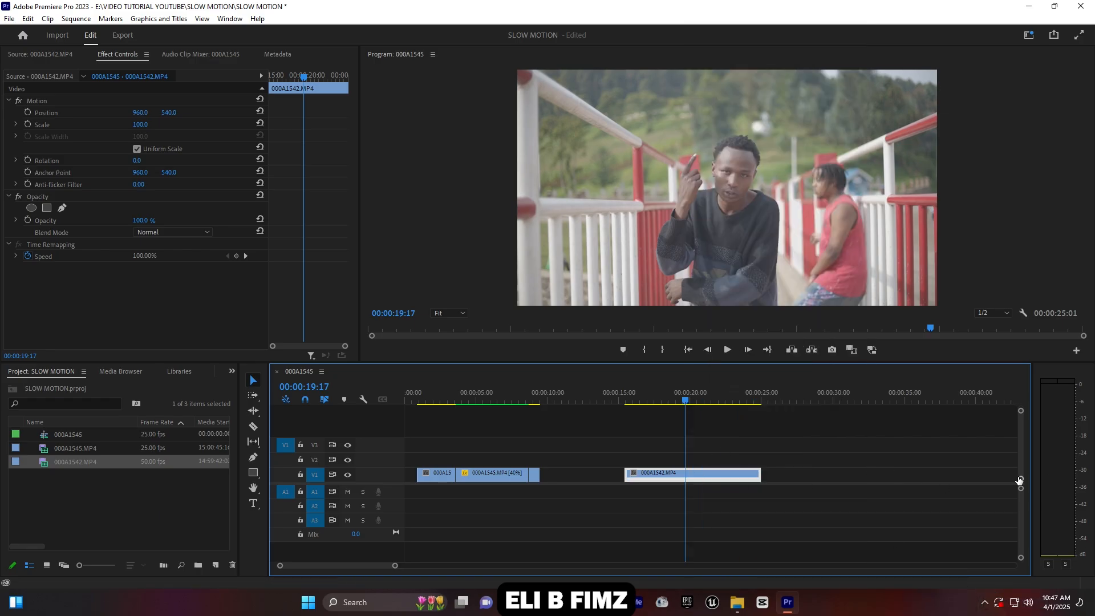
drag(1022, 479, 1020, 472)
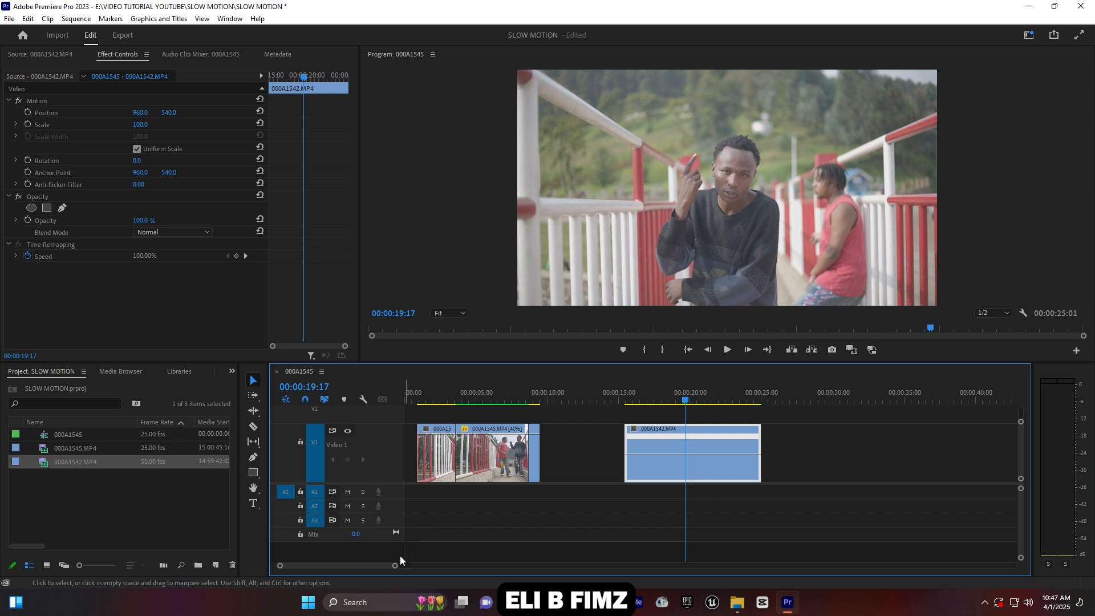
- Add a speed keyframe on 000A1542.MP4 at 00:00:19:17 and lower the speed after it to 37%
drag(394, 566, 369, 566)
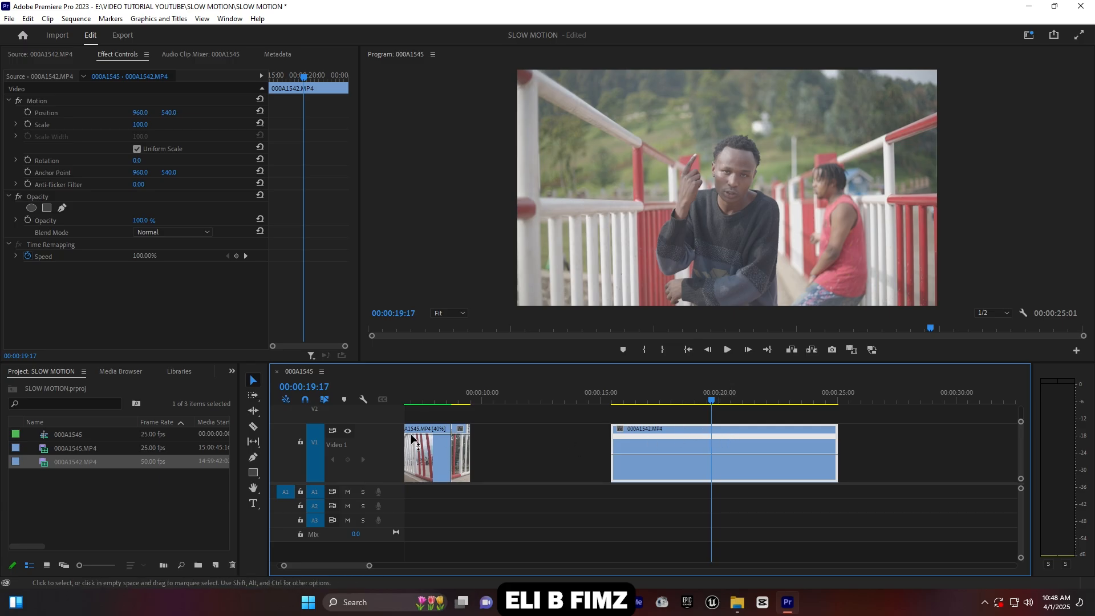
click(251, 458)
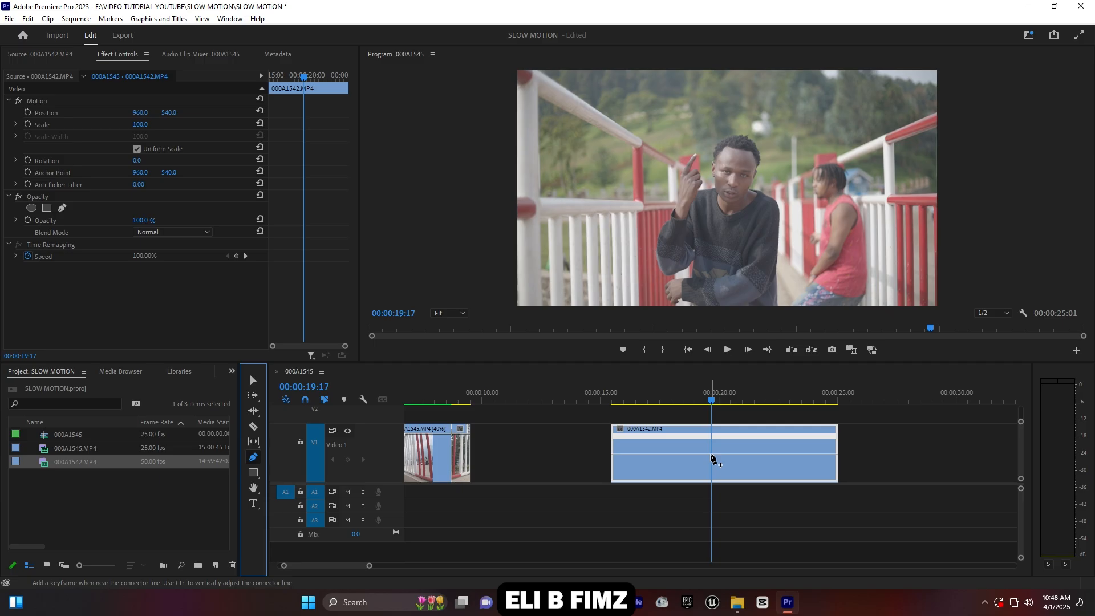
click(712, 454)
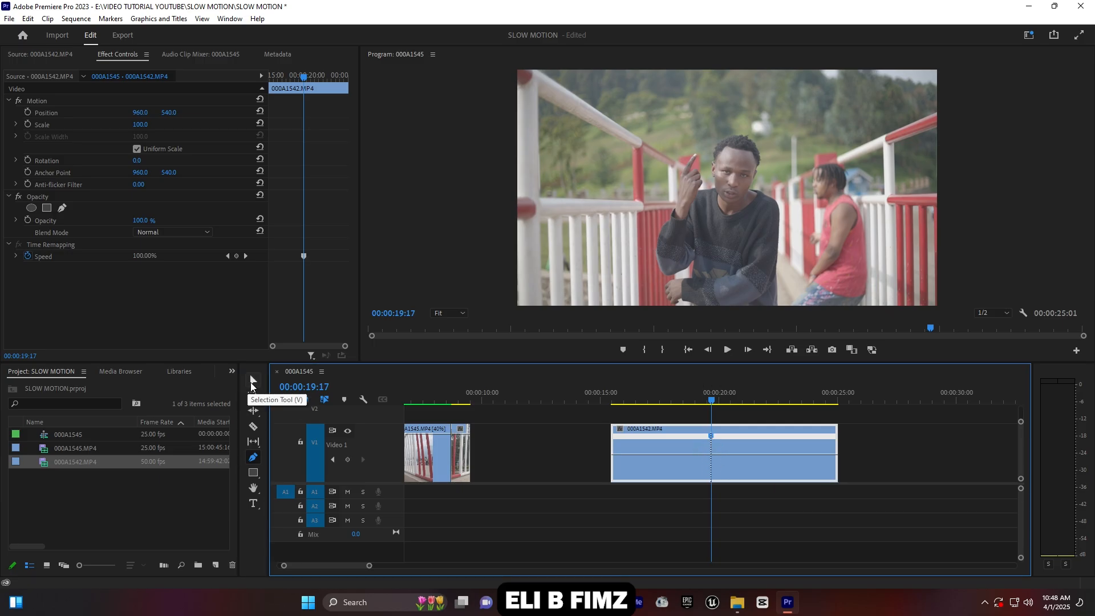
click(251, 382)
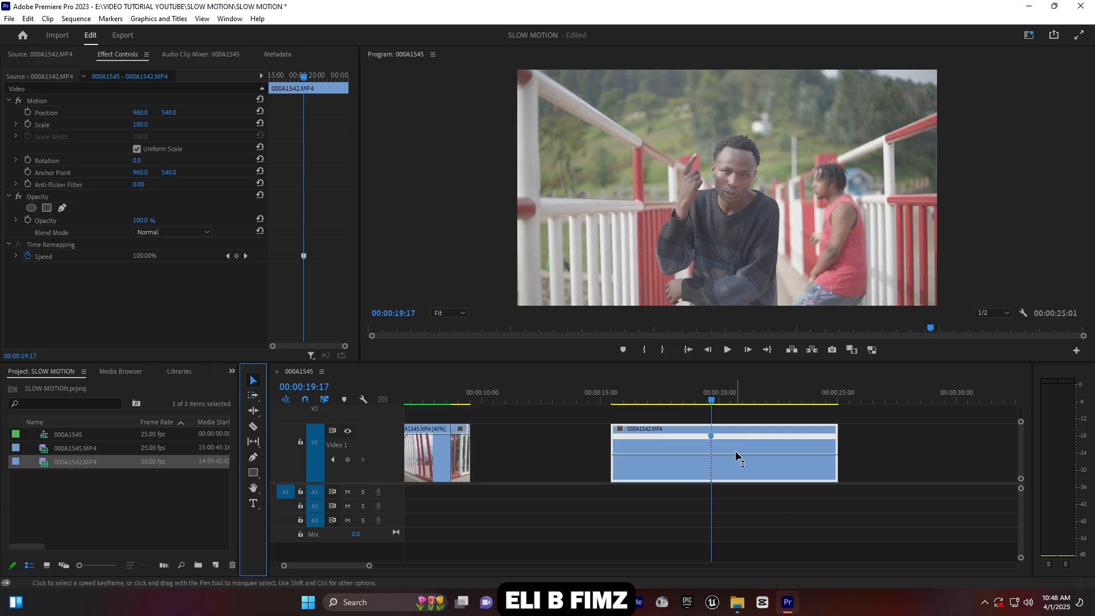
drag(735, 453, 737, 505)
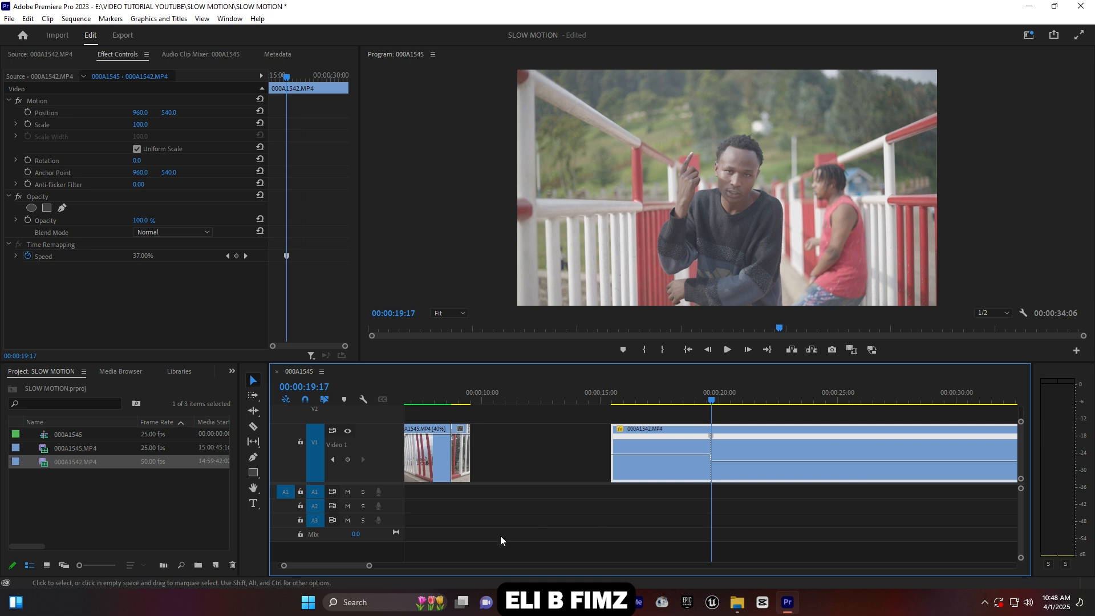
- Split the speed keyframe on 000A1542.MP4 into a short ramp and smooth its transition into a curve
drag(369, 566, 358, 566)
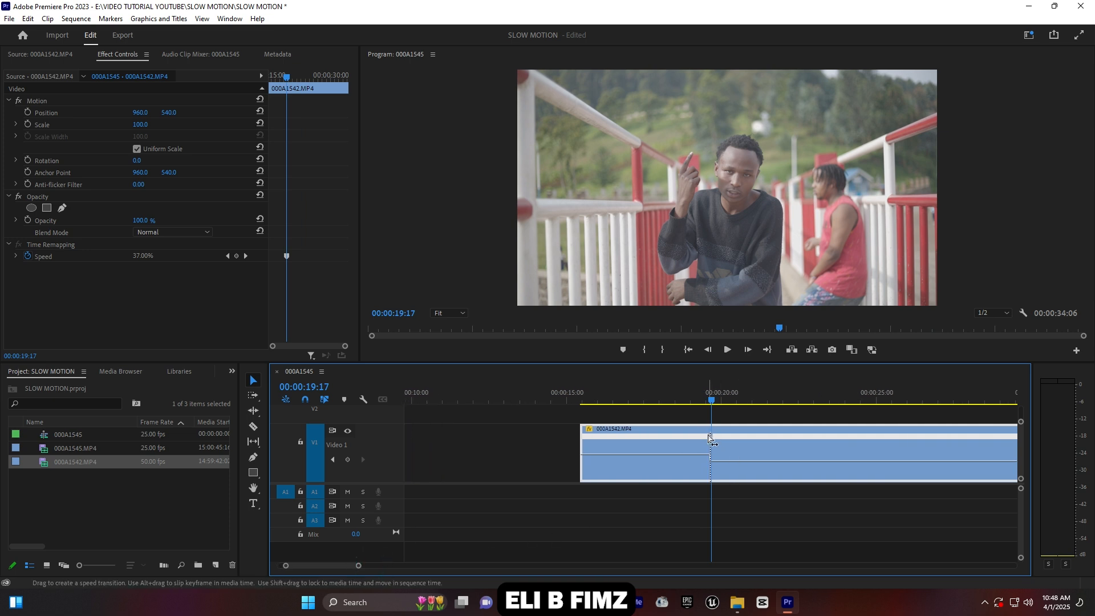
drag(710, 439, 700, 438)
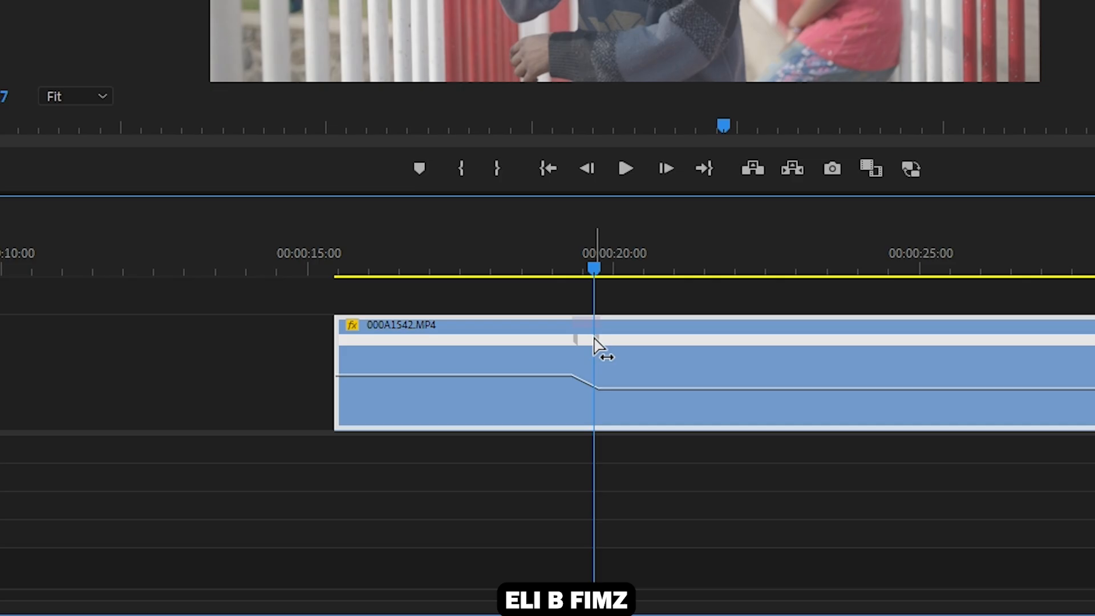
click(712, 436)
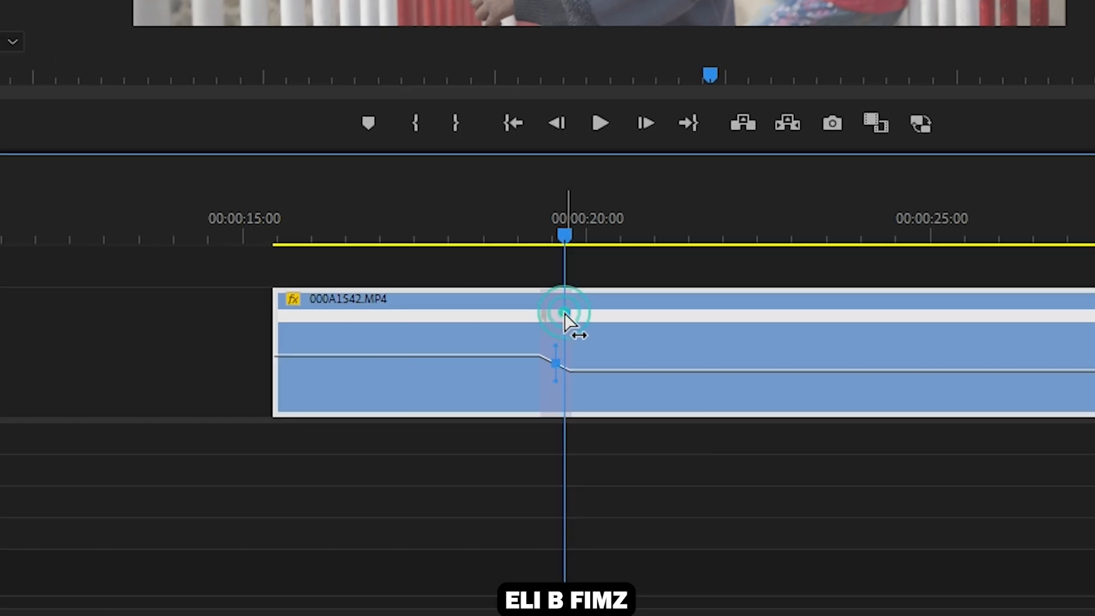
mouse_move(554, 346)
mouse_down()
mouse_move(526, 341)
mouse_move(483, 361)
mouse_up()
- Play back 000A1542.MP4 repeatedly from just before the speed ramp to check the slowdown
click(536, 215)
key(space)
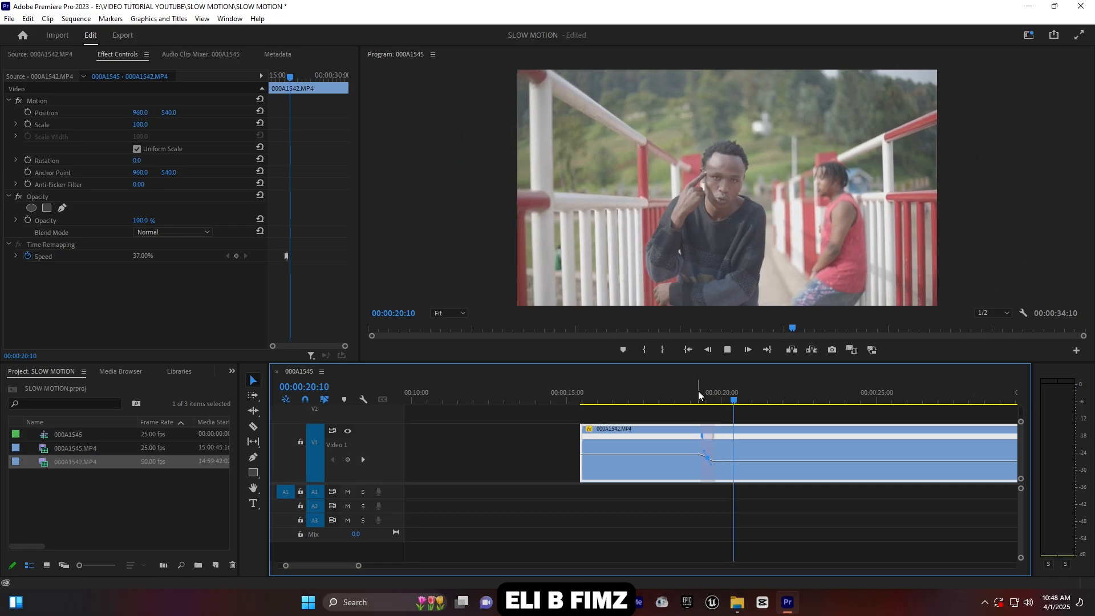
click(702, 394)
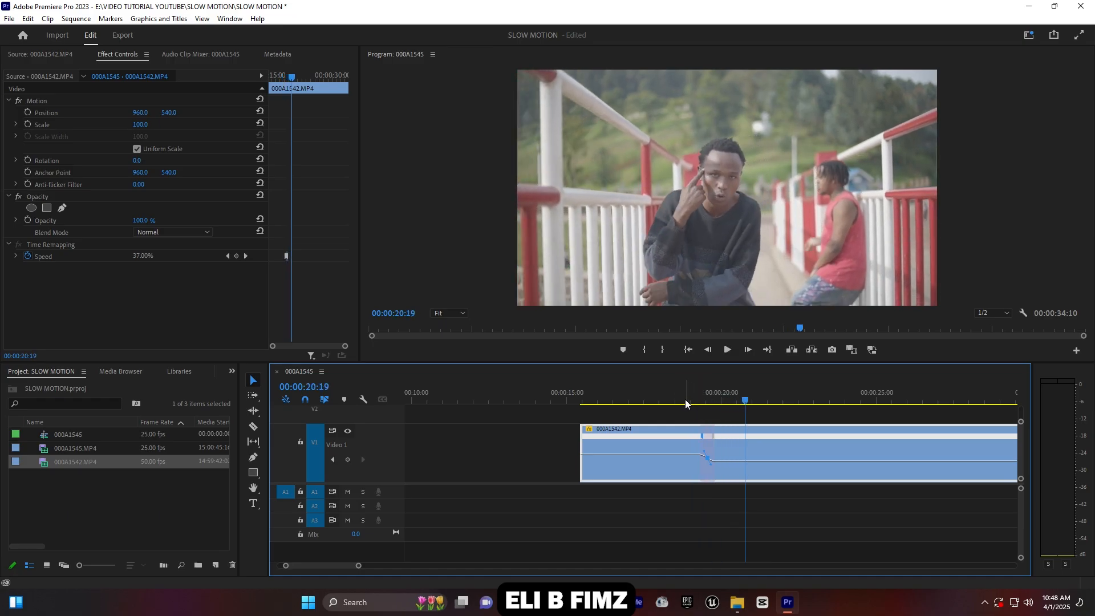
click(683, 399)
key(space)
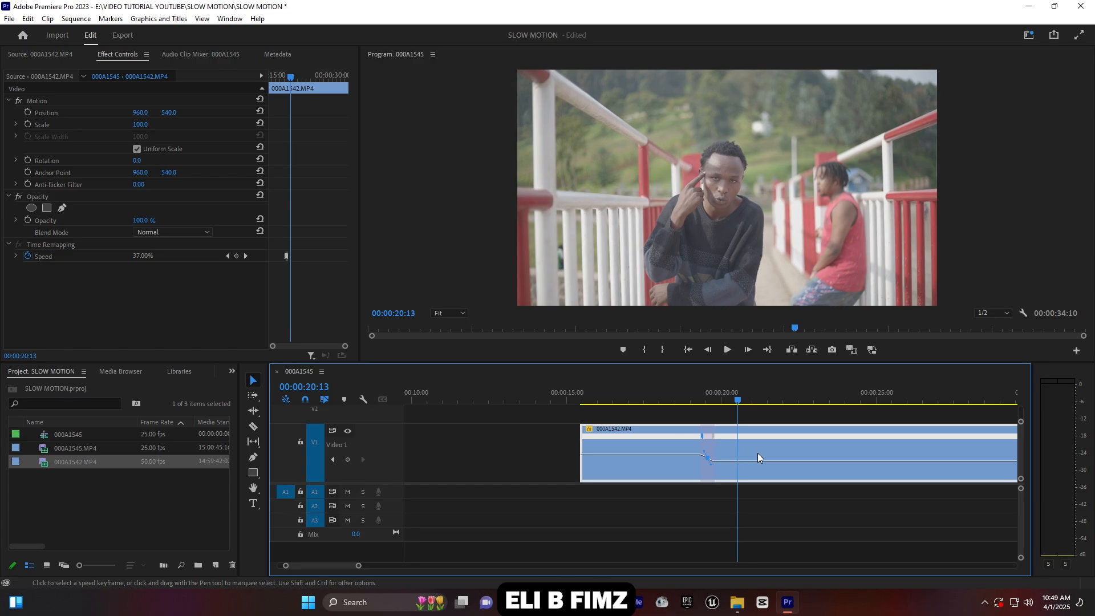
- Set the time interpolation of 000A1542.MP4 to Optical Flow and play back from 00:00:18:03
right_click(752, 446)
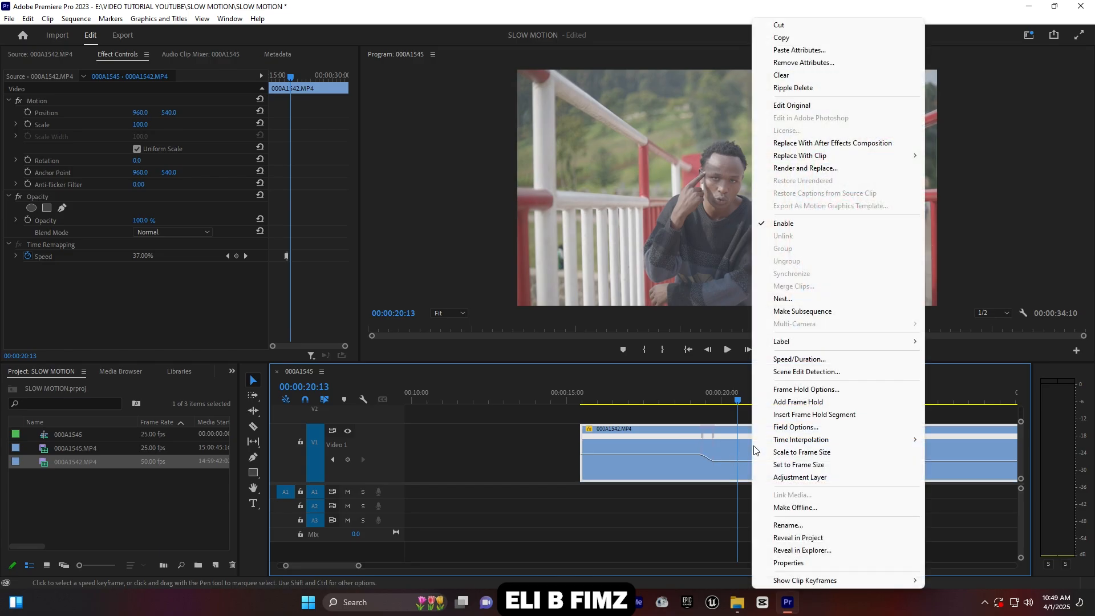
mouse_move(777, 446)
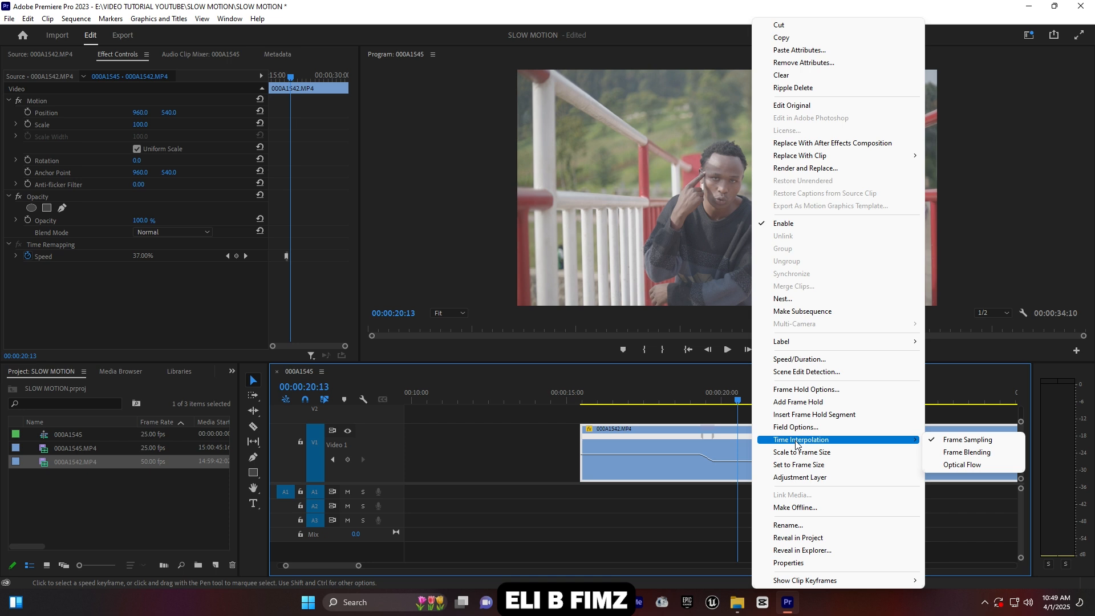
click(967, 465)
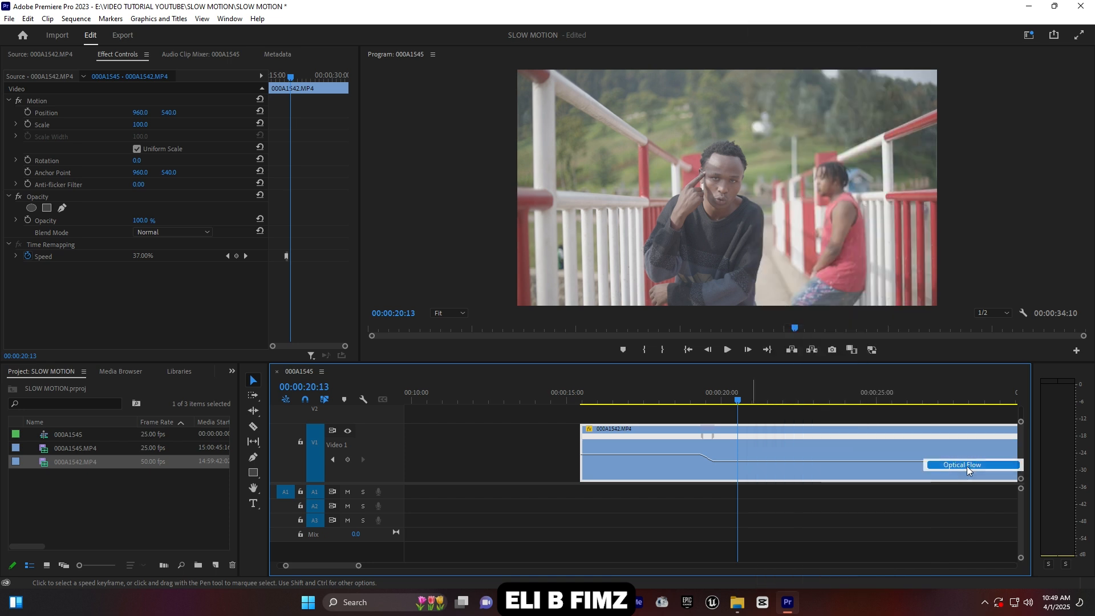
click(663, 394)
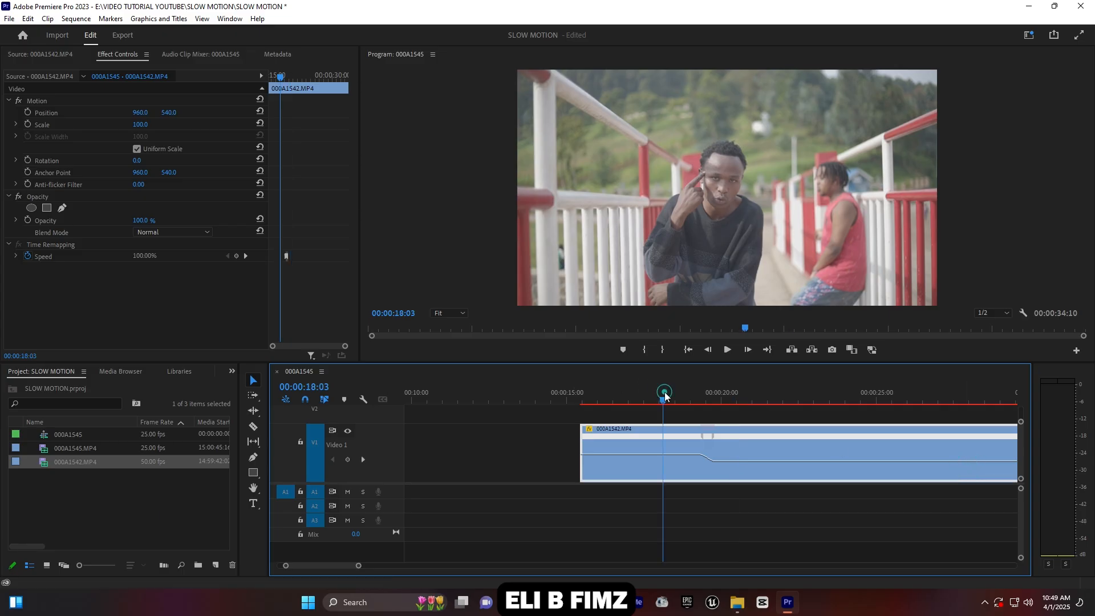
key(space)
key(space)
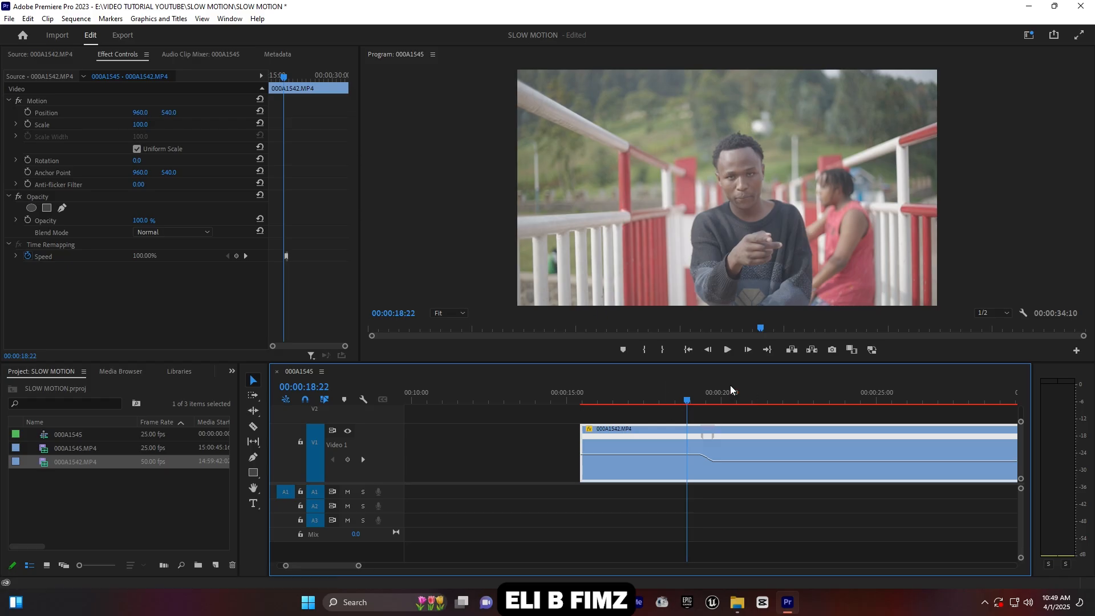
- Mark In at 00:00:18:13 and Out at 00:00:21:20 around the speed ramp, and render the marked range
drag(686, 398, 675, 399)
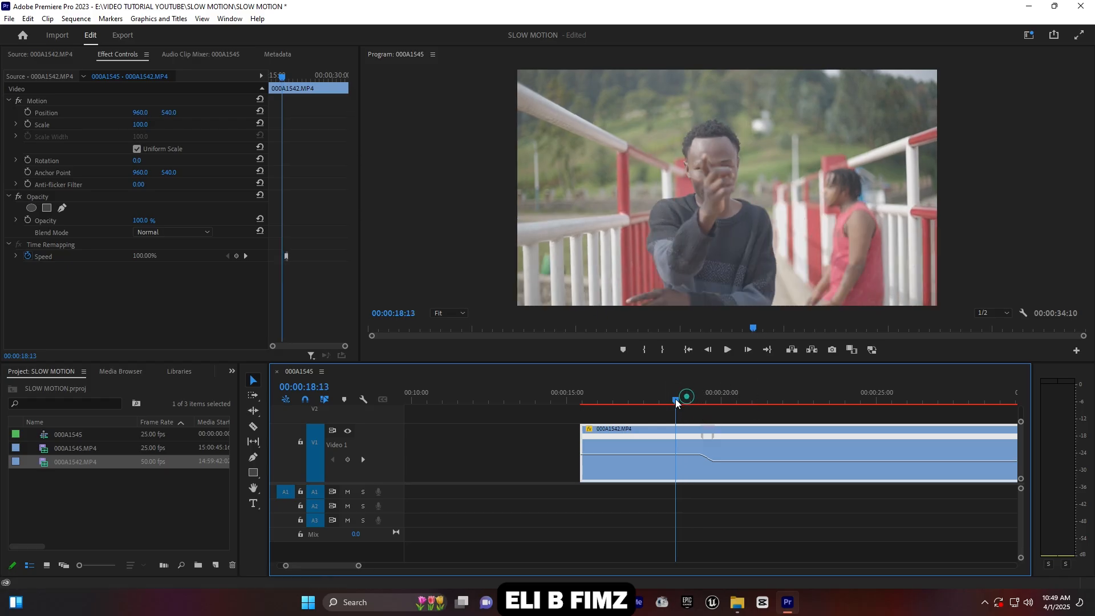
click(644, 350)
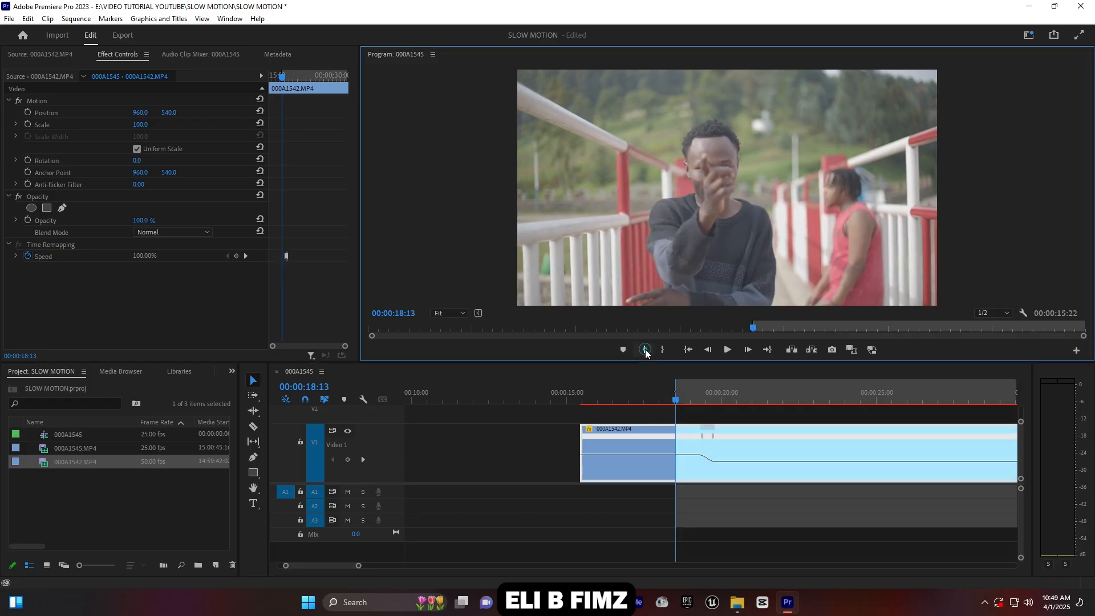
click(777, 398)
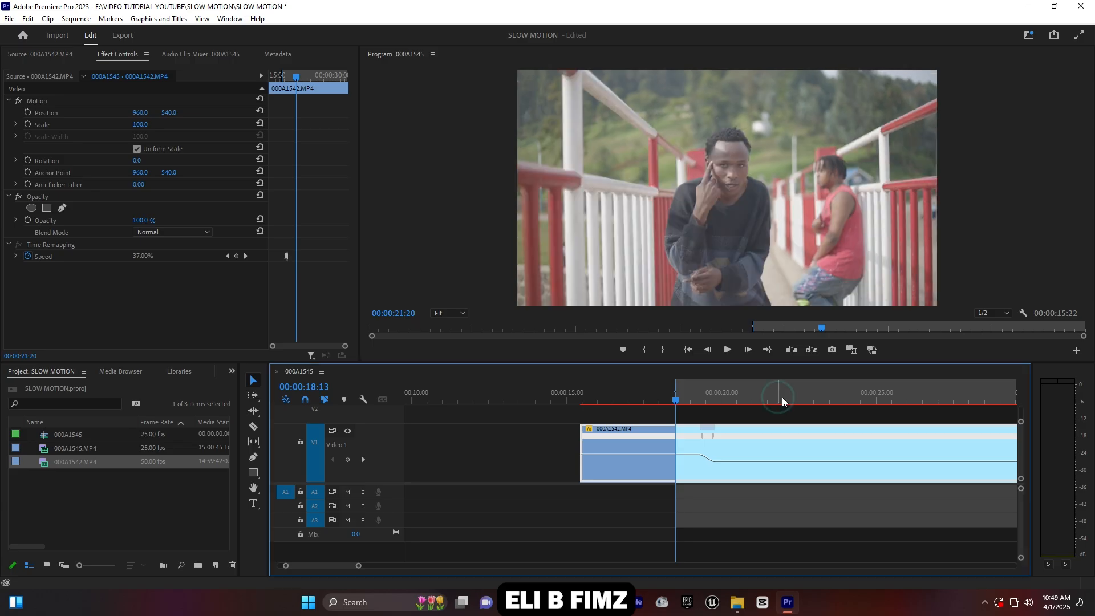
click(663, 349)
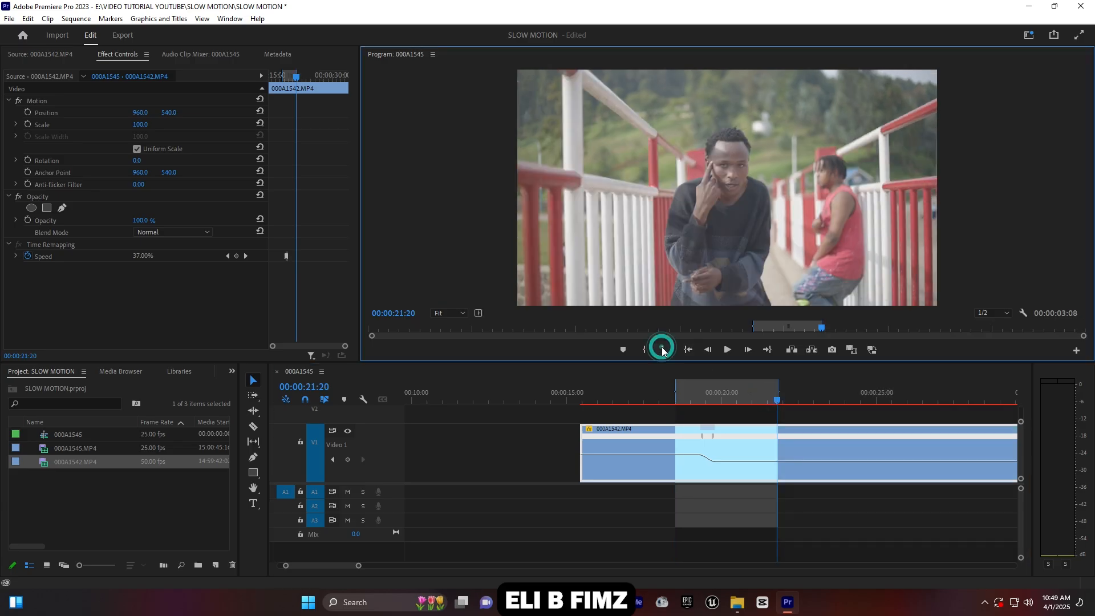
key(Return)
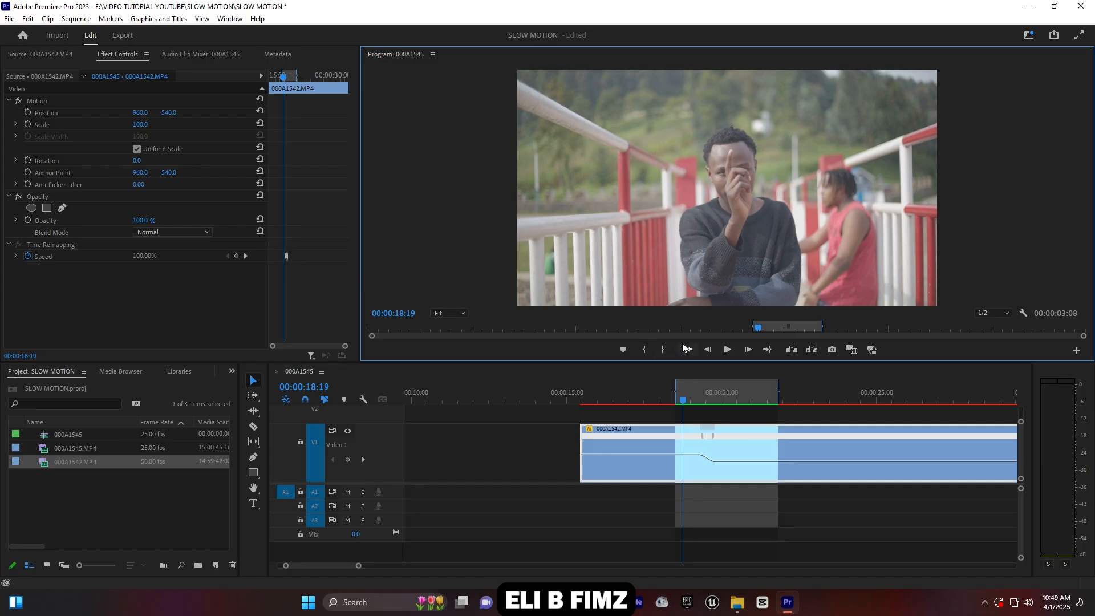
- Clear the In and Out points and play back the rendered speed ramp from 00:00:18:16
right_click(695, 386)
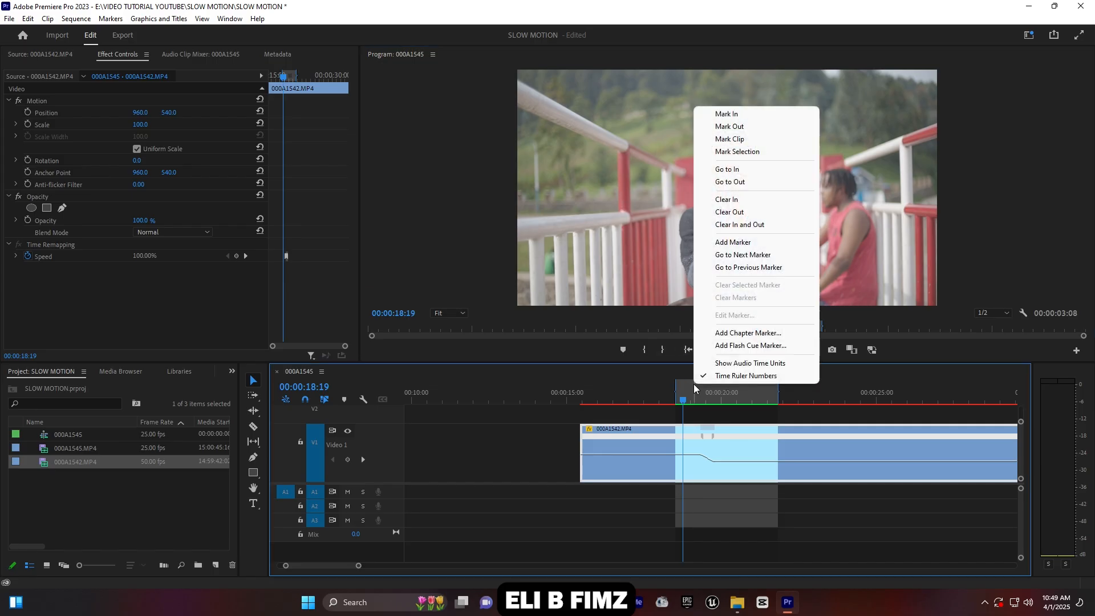
click(752, 224)
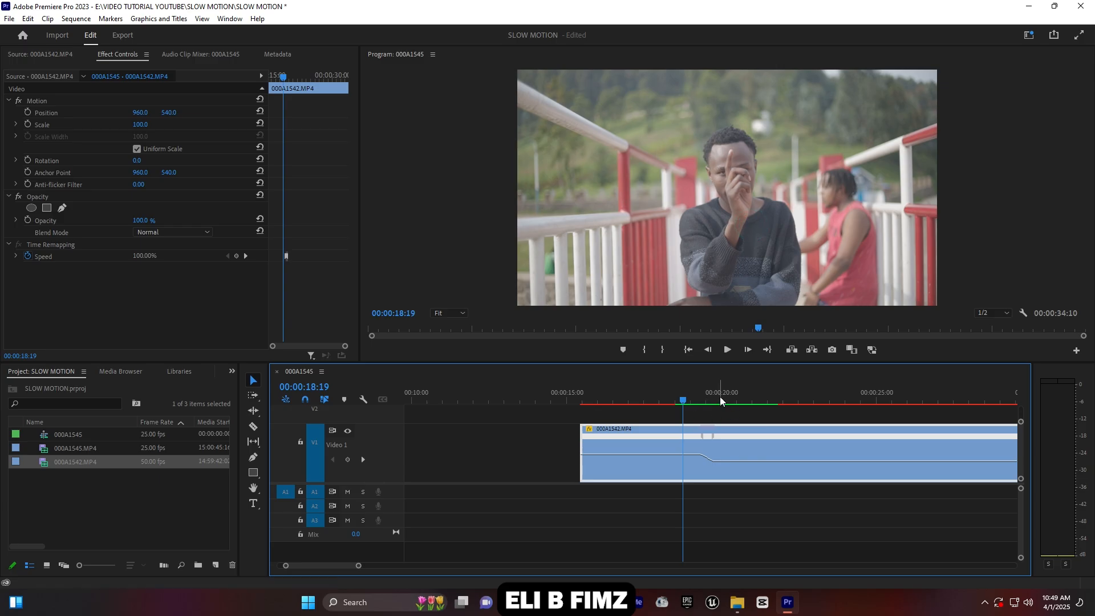
click(685, 400)
drag(685, 400, 680, 401)
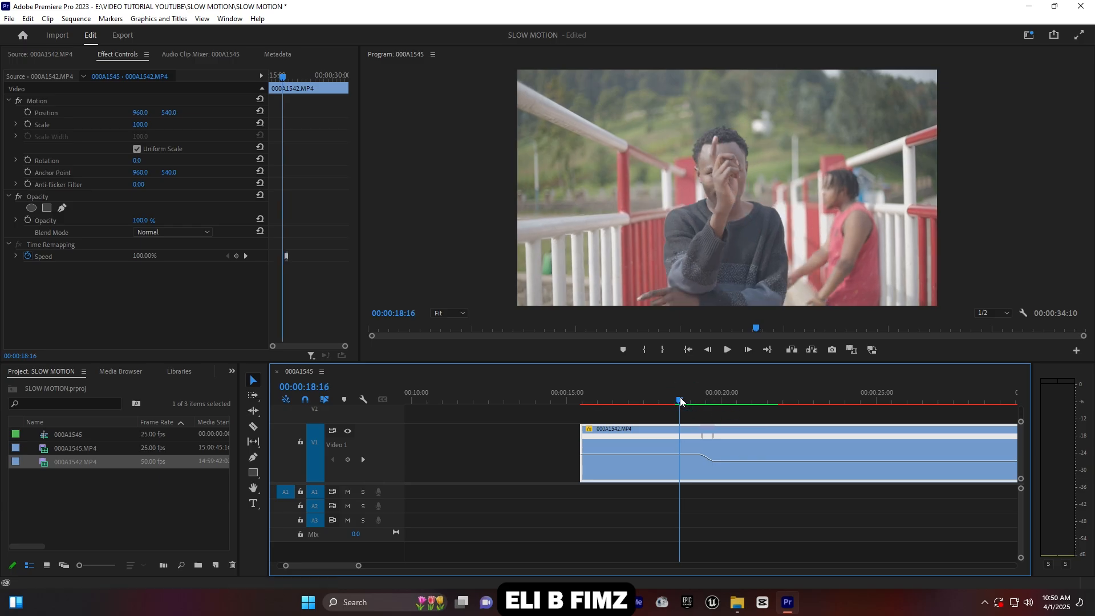
key(space)
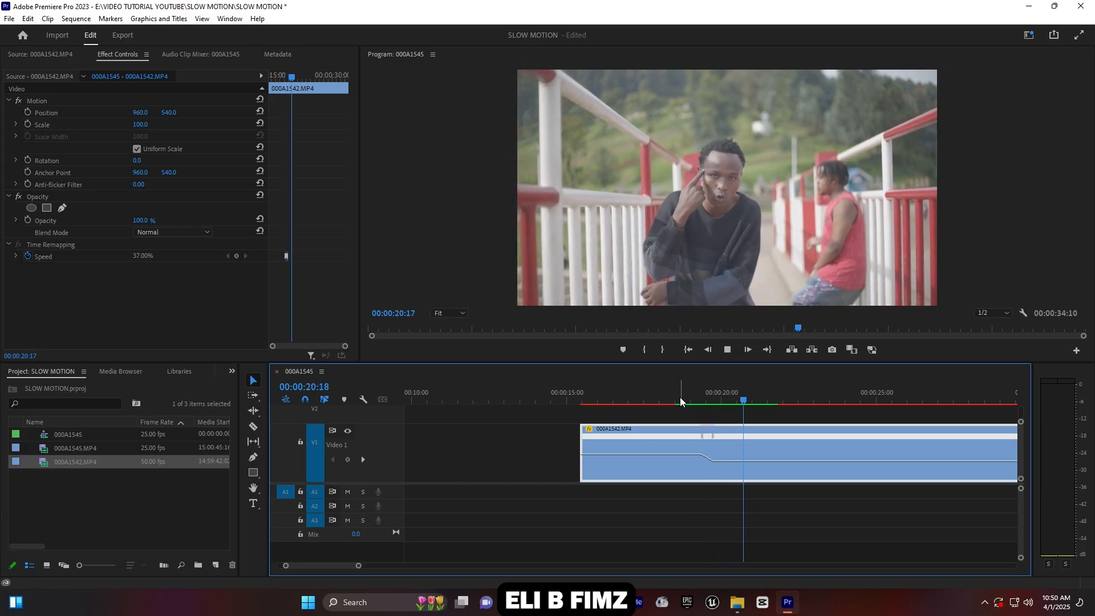
click(685, 398)
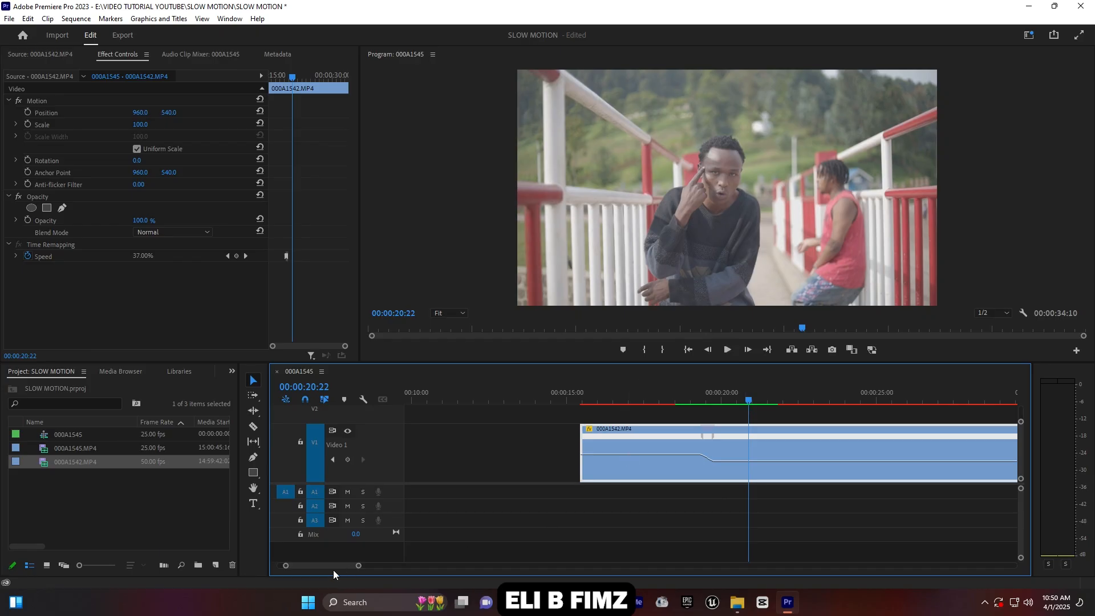
drag(360, 567, 450, 566)
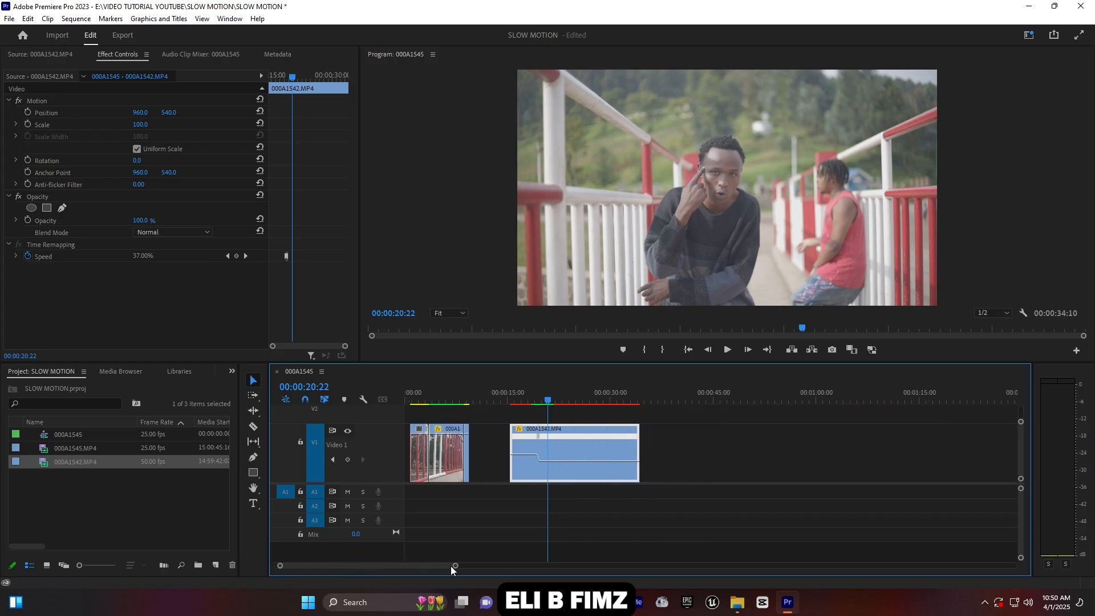